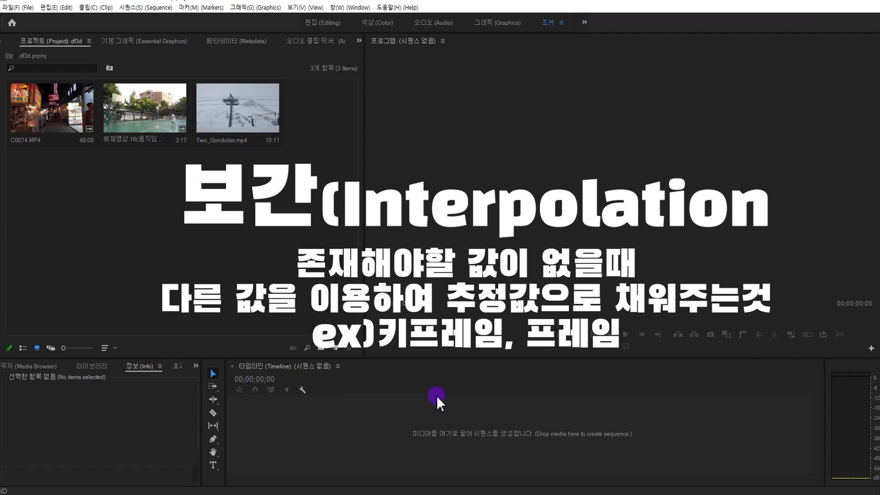
# Step: Create a sequence from Two_Gondolas.mp4 and play it back
pyautogui.click(352, 414)
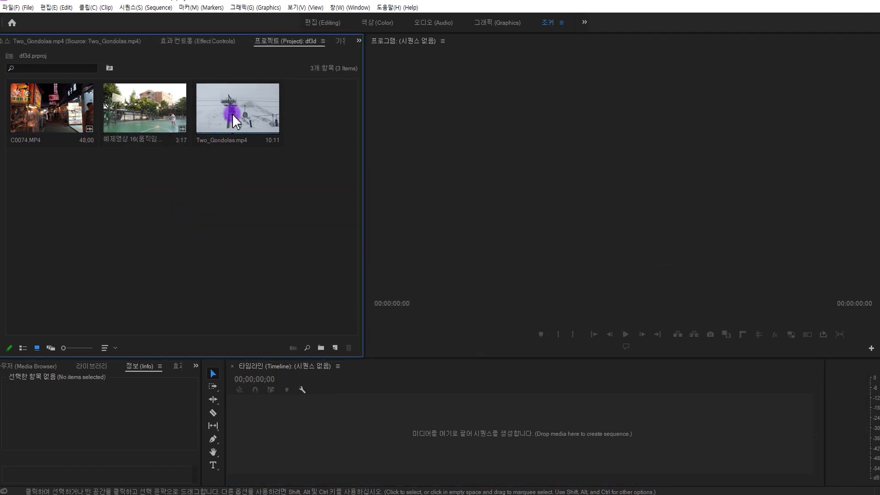
pyautogui.moveTo(233, 119); pyautogui.dragTo(370, 422)
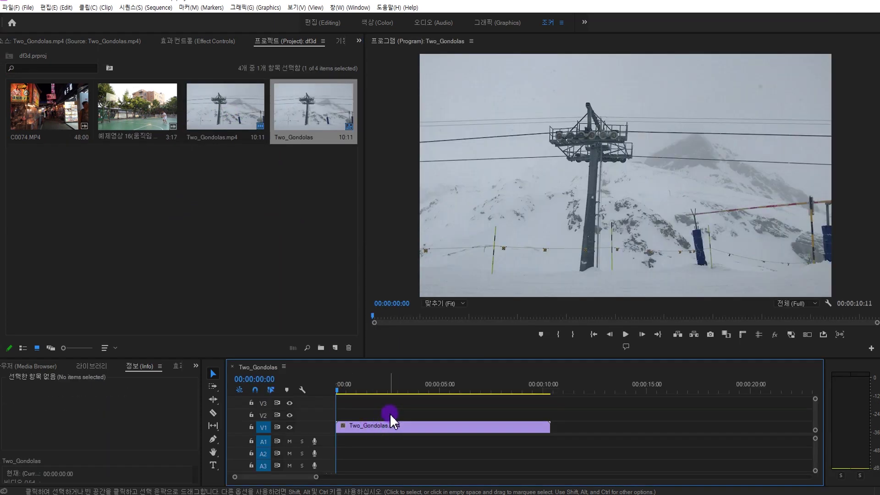
pyautogui.press('space')
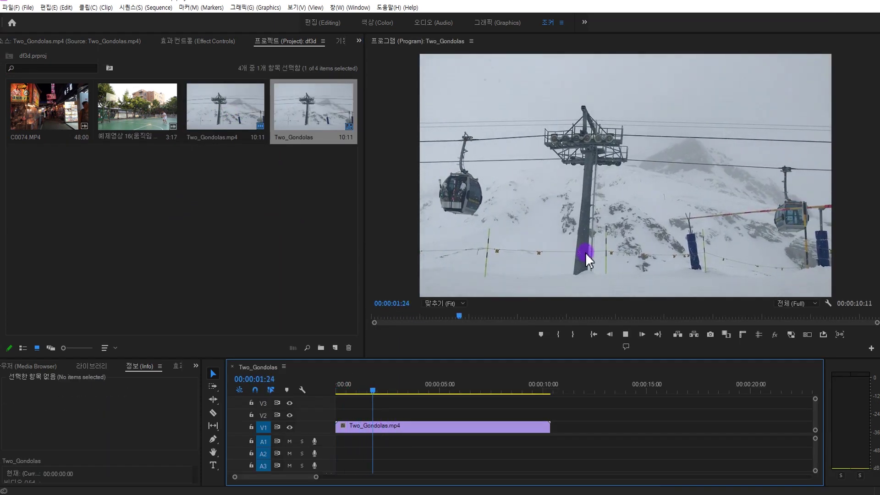
# Step: Ripple-trim the Two_Gondolas clip to a one-second section with both gondolas in frame, starting at the beginning of the sequence
pyautogui.moveTo(399, 387); pyautogui.dragTo(368, 386)
pyautogui.press('q')
pyautogui.press('w')
pyautogui.press('w')
pyautogui.press('Home')
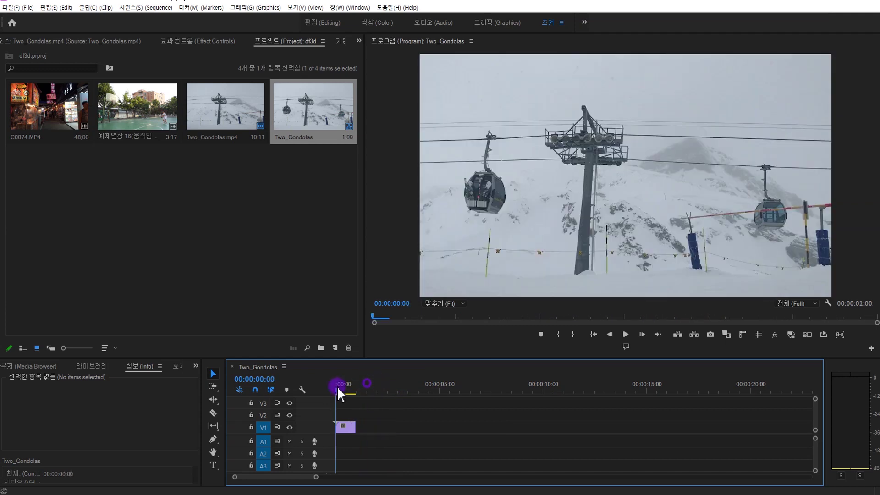
pyautogui.press('\\')
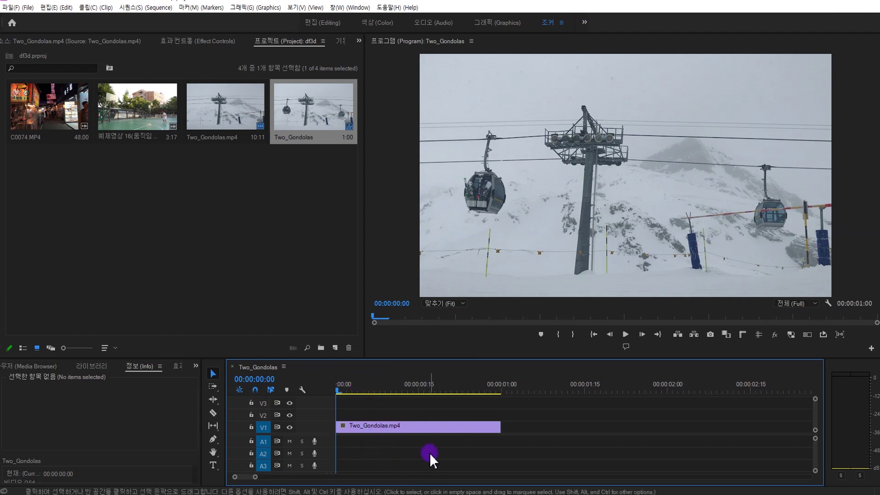
# Step: Try the one-second clip at 200% speed with a playback, and undo the speed change
pyautogui.click(437, 427)
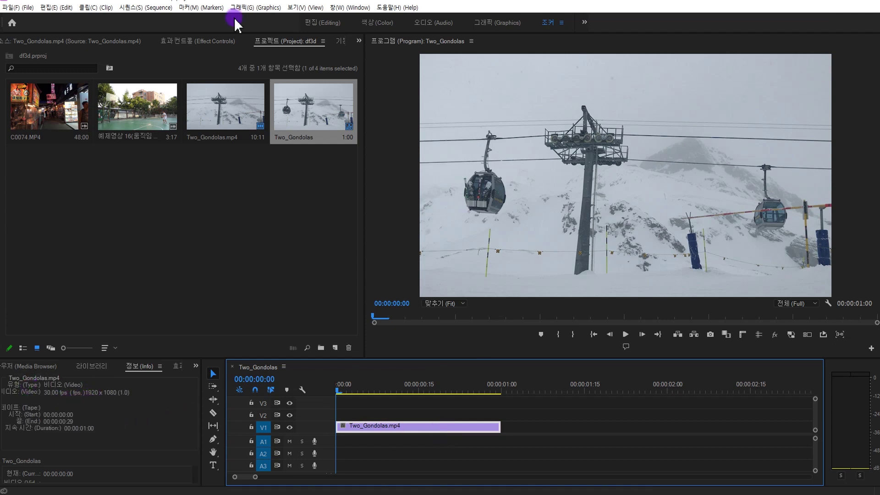
pyautogui.press('space')
pyautogui.hotkey('ctrl', 'r')
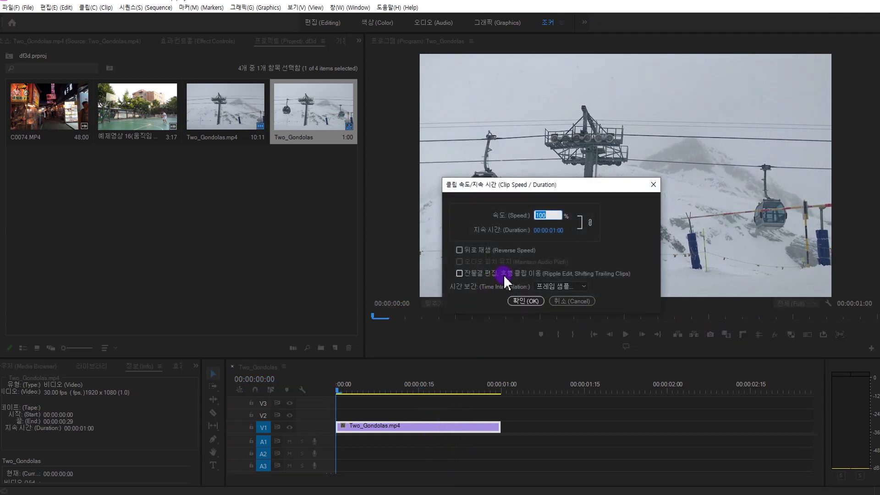
pyautogui.write('200')
pyautogui.click(525, 301)
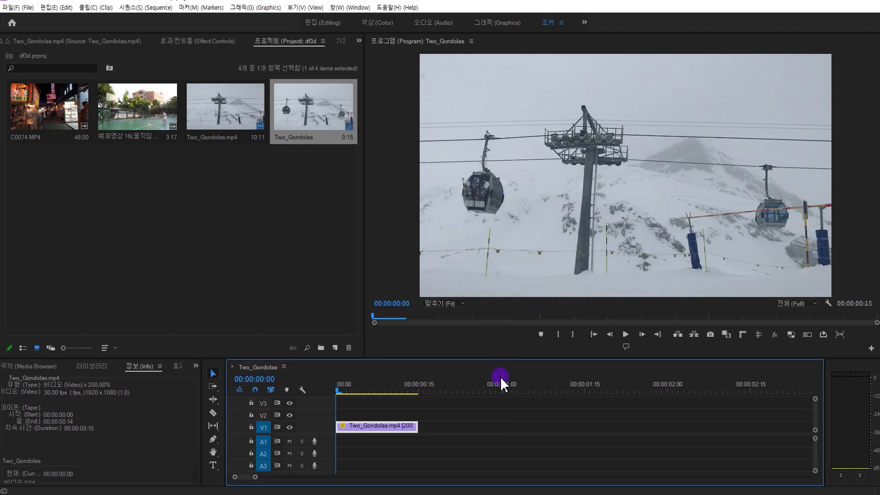
pyautogui.press('space')
pyautogui.hotkey('ctrl', 'z')
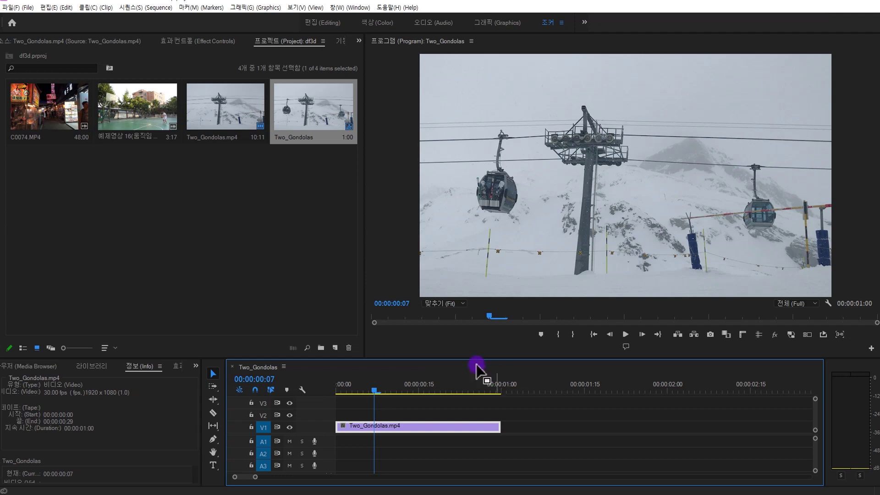
# Step: Set the one-second clip's speed to 50% and return to the start of the sequence
pyautogui.hotkey('ctrl', 'r')
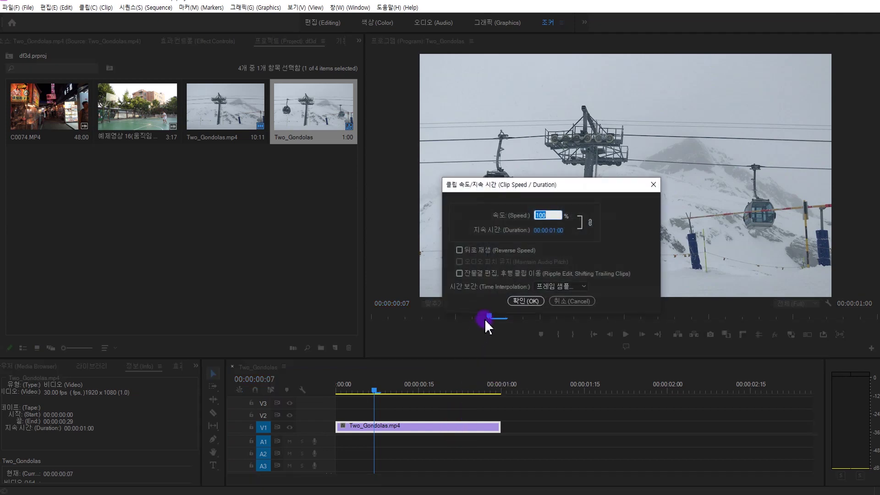
pyautogui.write('50')
pyautogui.press('Return')
pyautogui.press('Home')
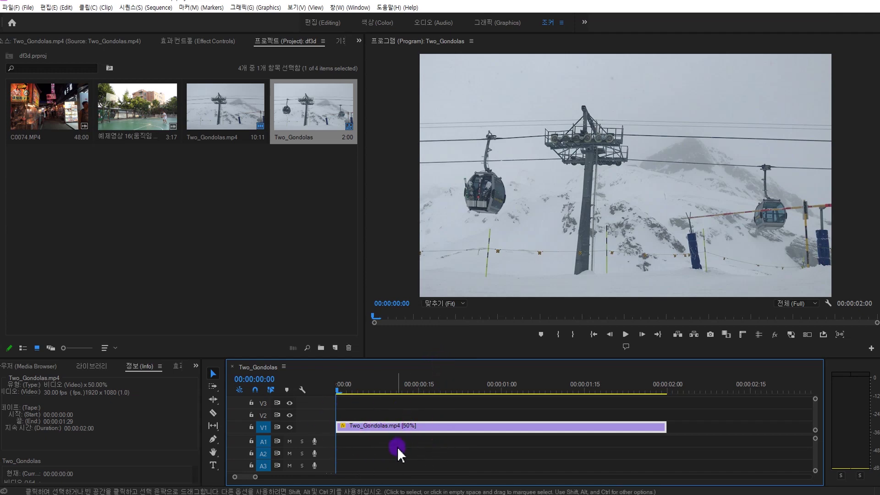
# Step: Check where the slowed clip ends, and play it back from its start
pyautogui.click(671, 390)
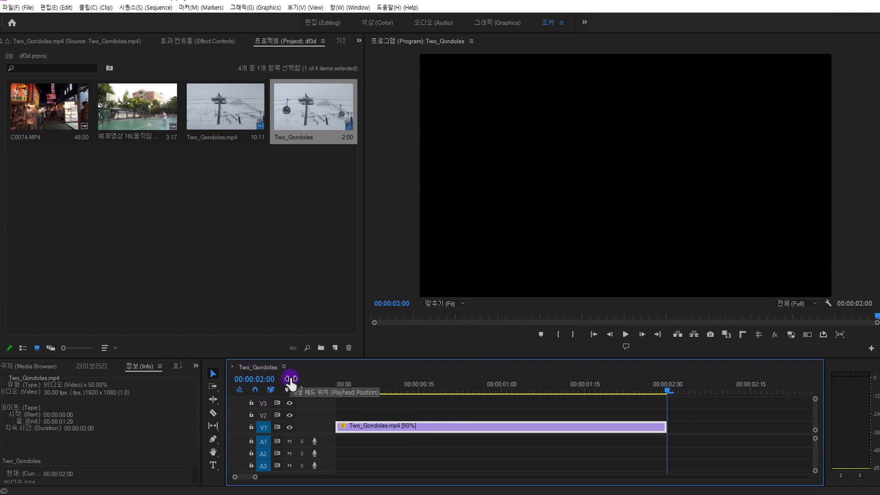
pyautogui.press('Home')
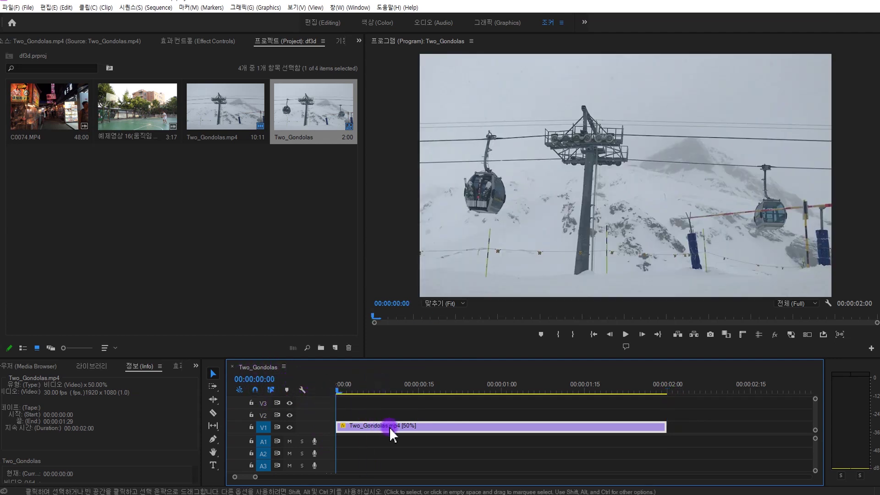
pyautogui.press('space')
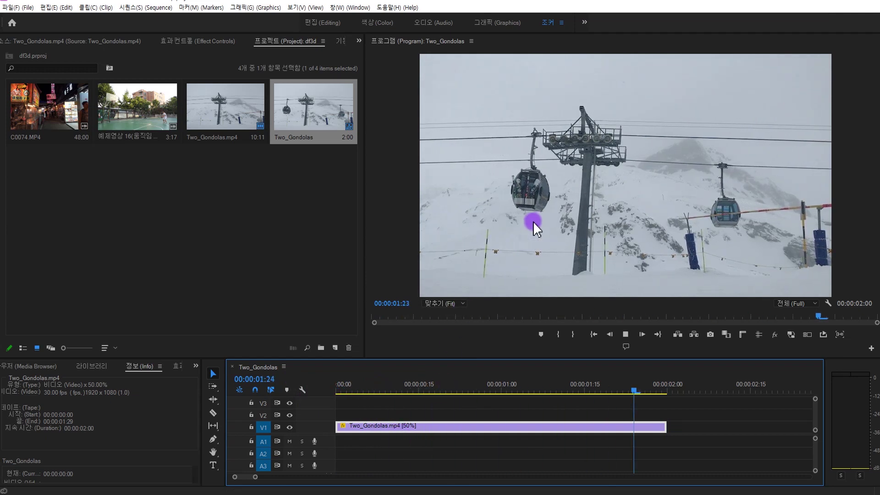
pyautogui.click(348, 386)
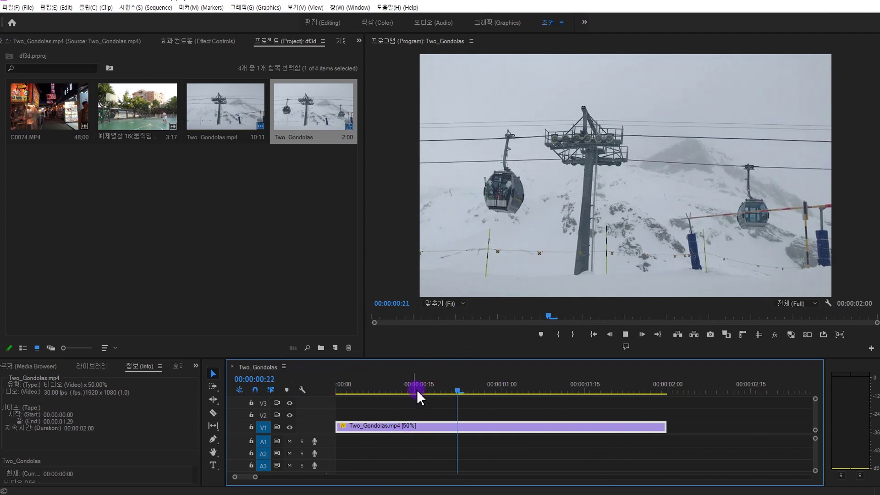
pyautogui.moveTo(348, 387); pyautogui.dragTo(332, 391)
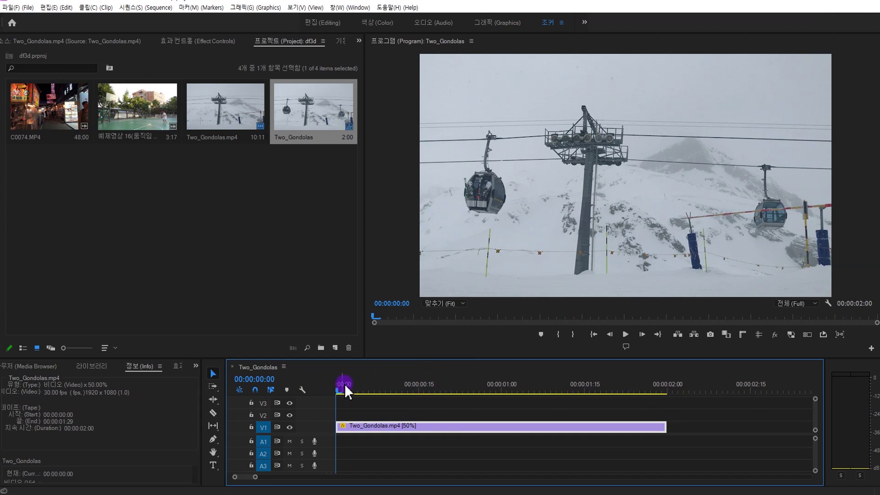
# Step: Step frame by frame through the first five frames of the slowed clip
pyautogui.press('Right')
pyautogui.press('Right')
pyautogui.press('Right')
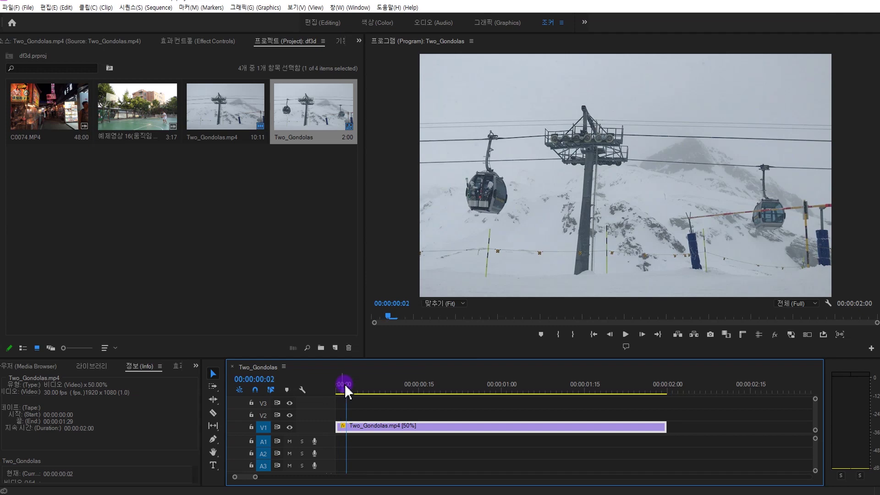
pyautogui.press('Right')
pyautogui.press('Right')
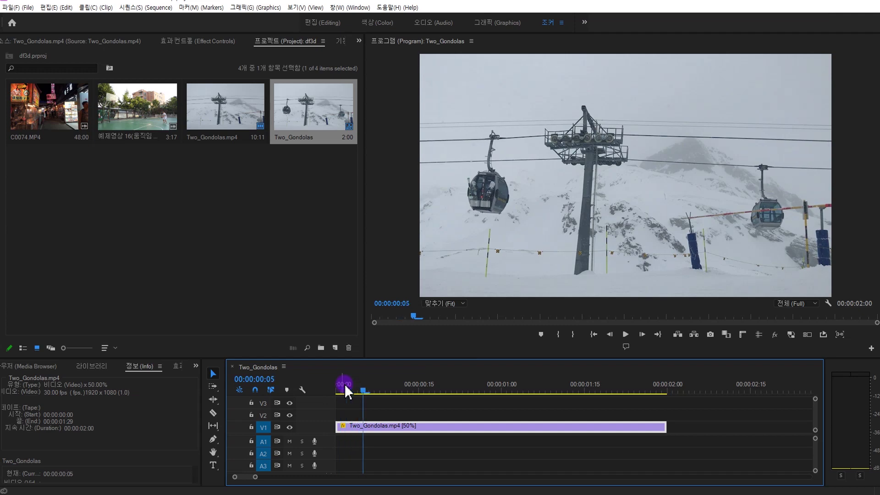
# Step: Undo the clip's last speed change and set its speed to 50% again
pyautogui.click(447, 427)
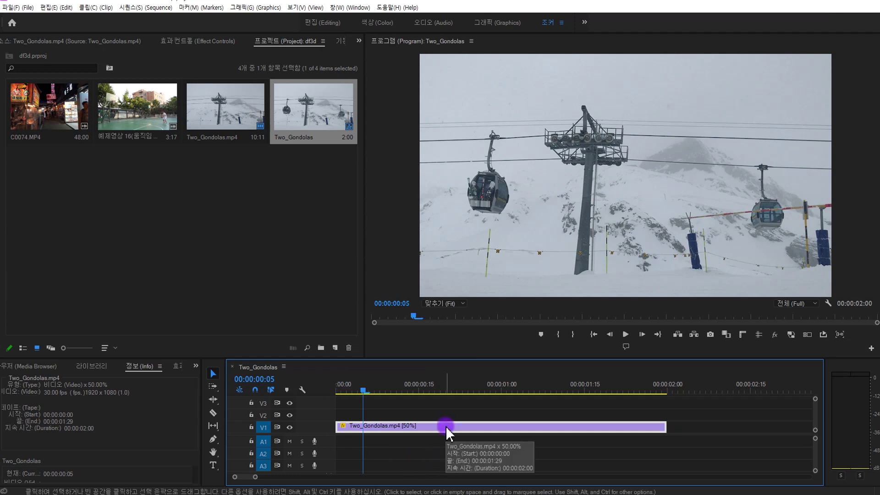
pyautogui.hotkey('ctrl', 'z')
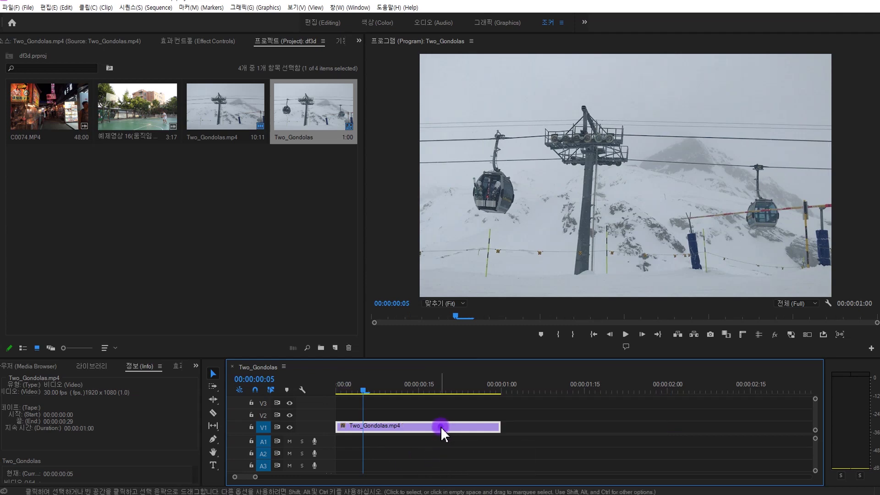
pyautogui.hotkey('ctrl', 'r')
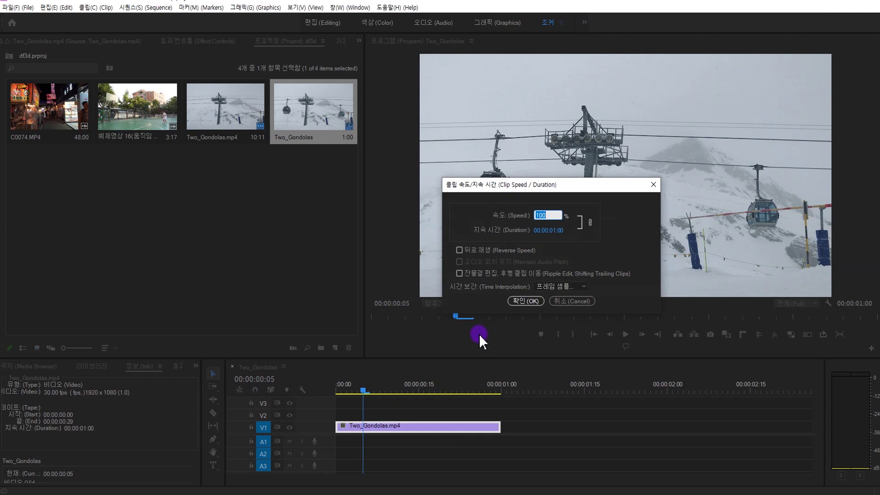
pyautogui.write('50')
pyautogui.press('Return')
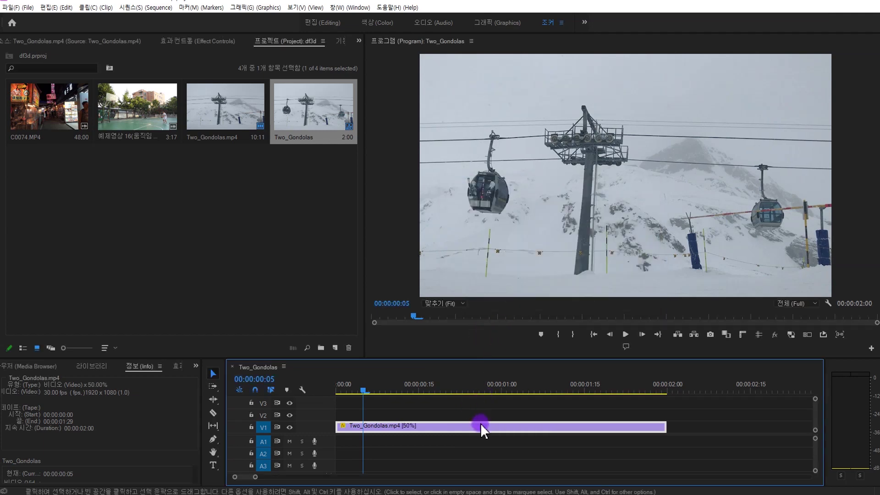
# Step: Return to the sequence start and advance frame by frame to frame 8 to examine how the gondolas move
pyautogui.click(473, 390)
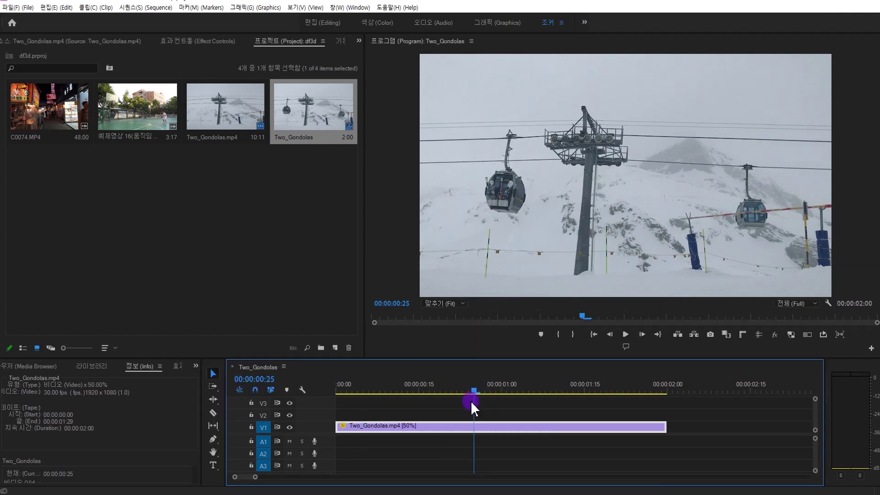
pyautogui.moveTo(427, 387); pyautogui.dragTo(331, 388)
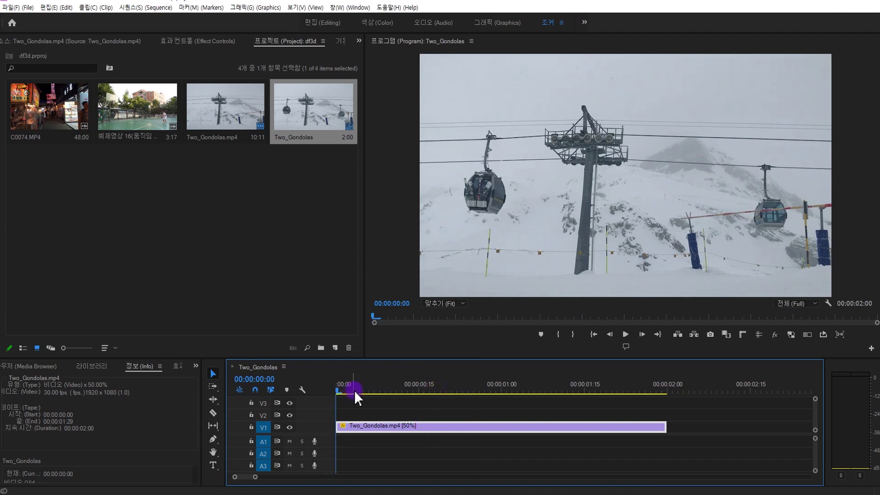
pyautogui.press('Right')
pyautogui.press('Right')
pyautogui.press('Right')
pyautogui.press('Right')
pyautogui.press('Right')
pyautogui.press('Right')
pyautogui.press('Right')
pyautogui.press('Right')
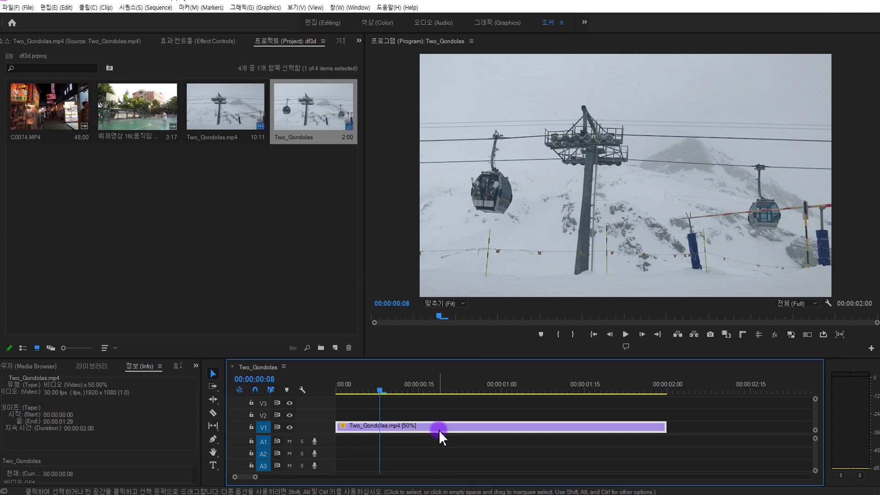
# Step: Examine the time interpolation options in the clip's speed settings without changing them, and play the clip
pyautogui.hotkey('ctrl', 'r')
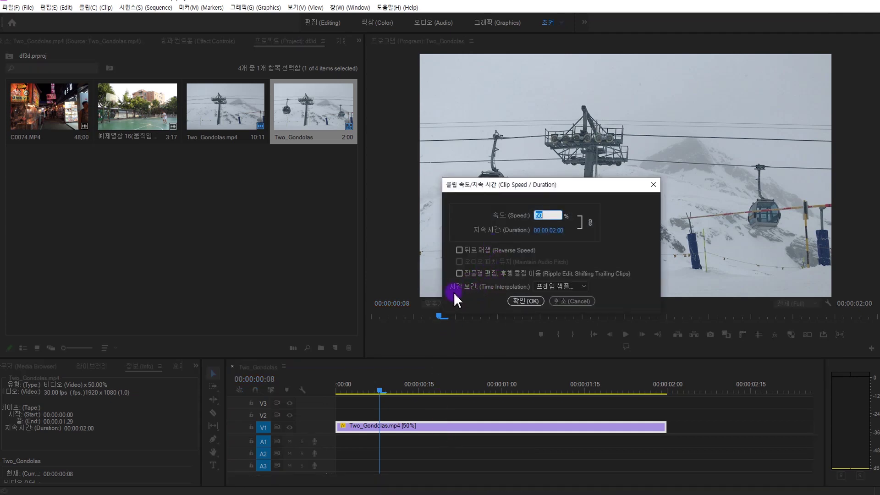
pyautogui.click(555, 285)
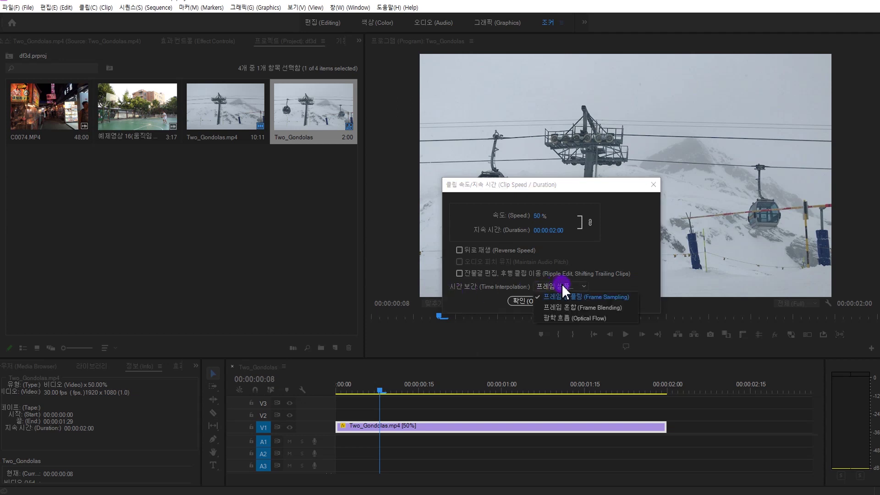
pyautogui.click(629, 296)
pyautogui.click(587, 300)
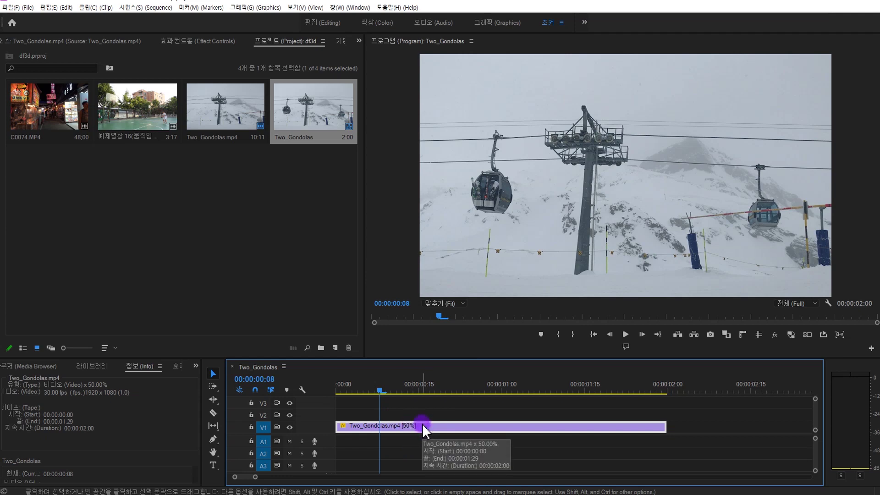
pyautogui.press('space')
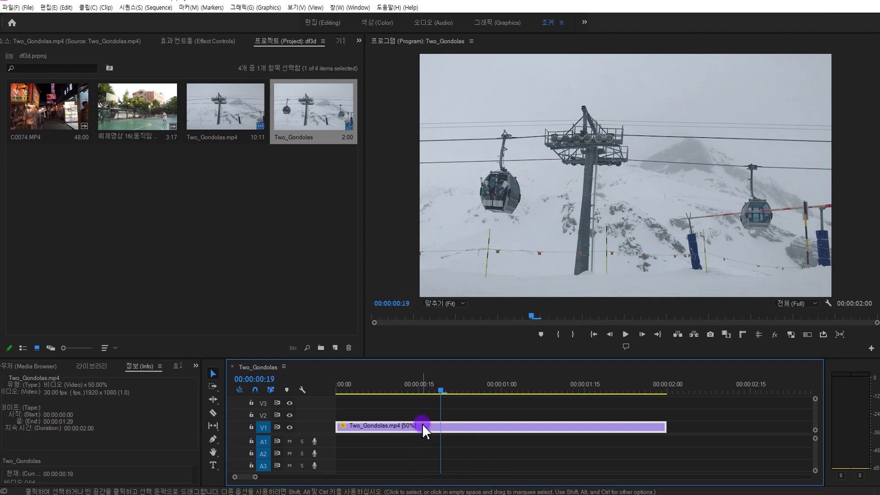
# Step: Set the Two_Gondolas clip's speed to 20% and fit its full length into the timeline view
pyautogui.hotkey('ctrl', 'r')
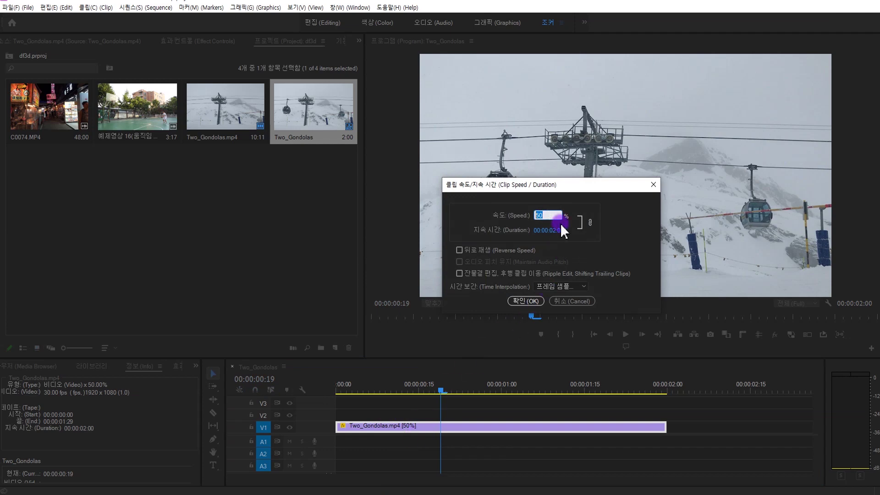
pyautogui.write('20')
pyautogui.press('Return')
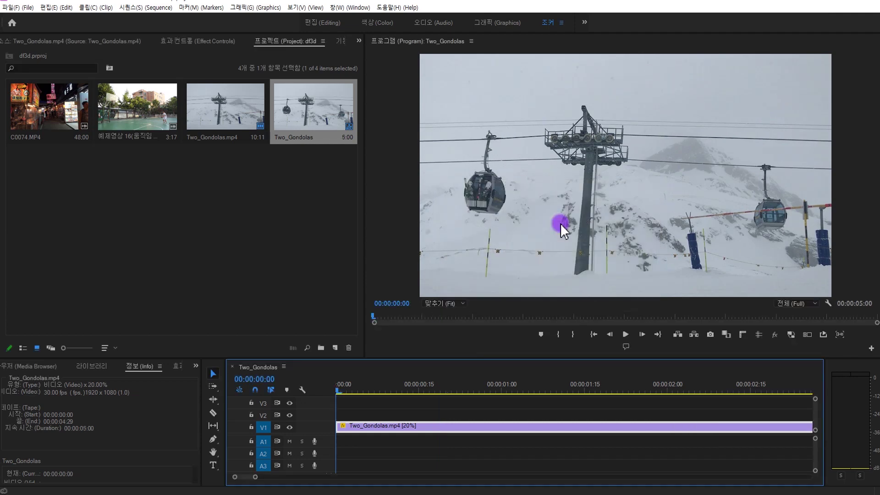
pyautogui.press('-')
pyautogui.press('-')
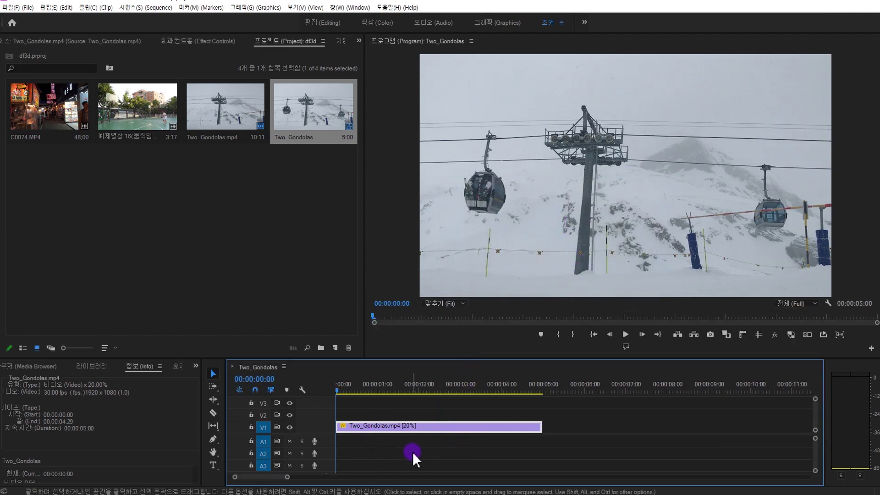
# Step: Check the end of the 20% speed clip, and play it from the sequence start
pyautogui.click(545, 386)
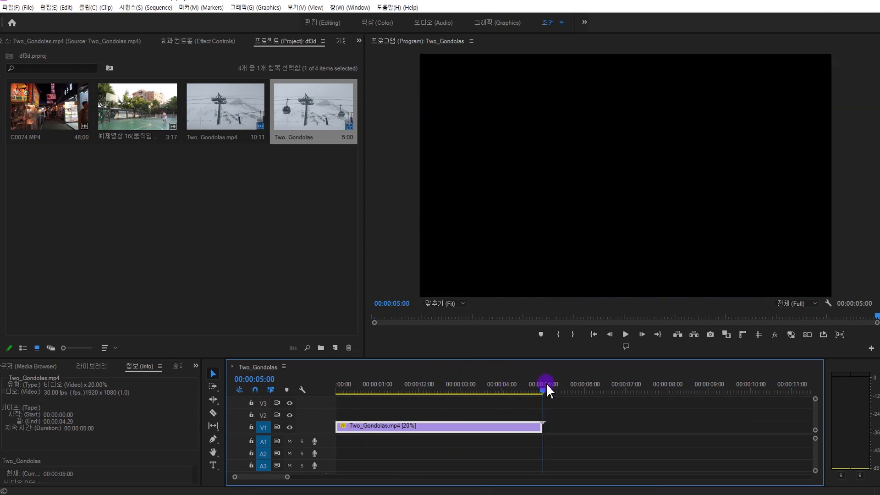
pyautogui.moveTo(545, 383); pyautogui.dragTo(328, 386)
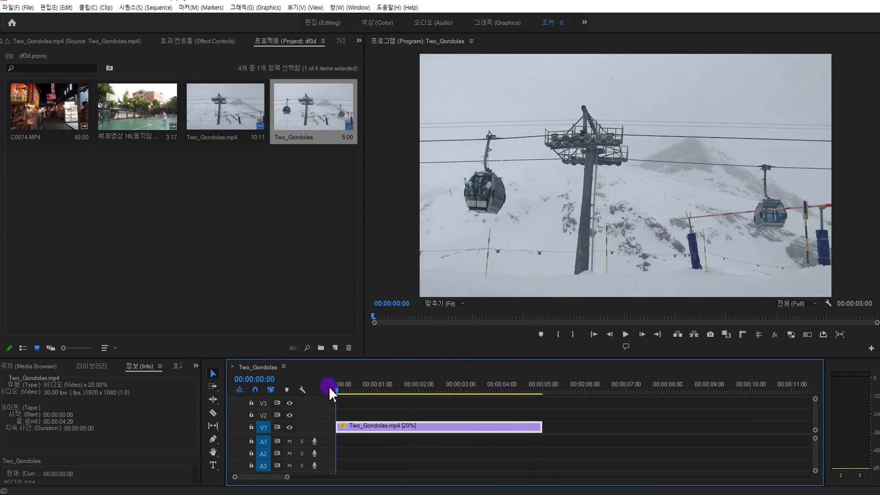
pyautogui.press('space')
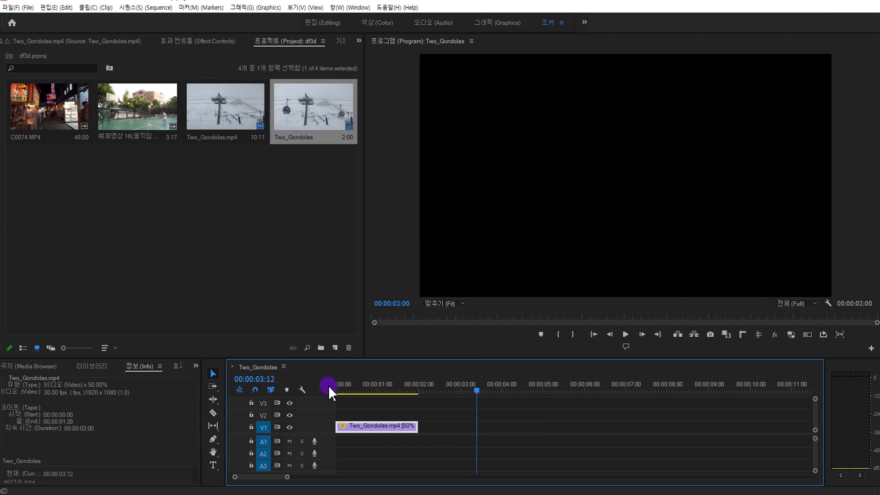
# Step: Return the Two_Gondolas sequence to its start, and create a new sequence from the 예제영상 16(움직임 궤적).mp4 basketball clip
pyautogui.click(363, 388)
pyautogui.press('Home')
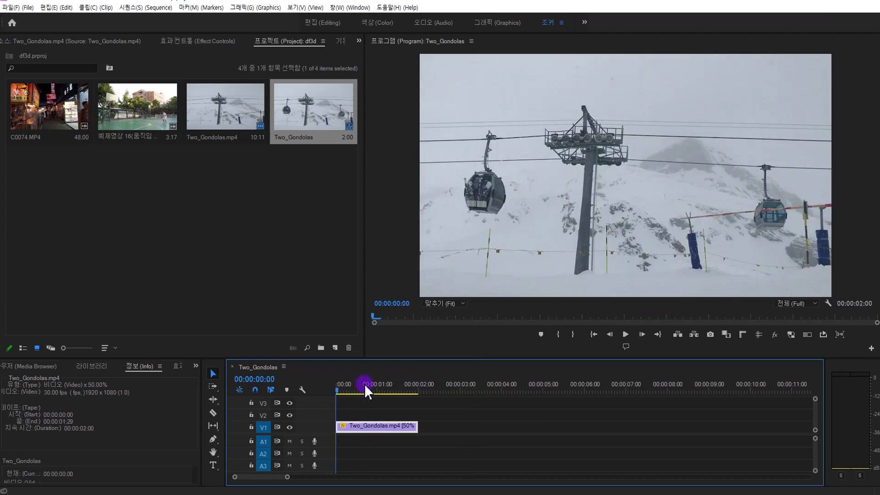
pyautogui.click(116, 197)
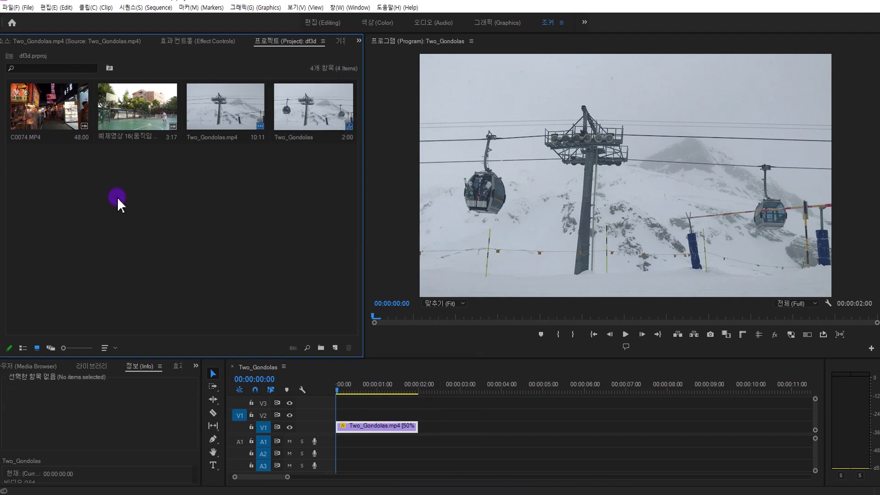
pyautogui.click(123, 120)
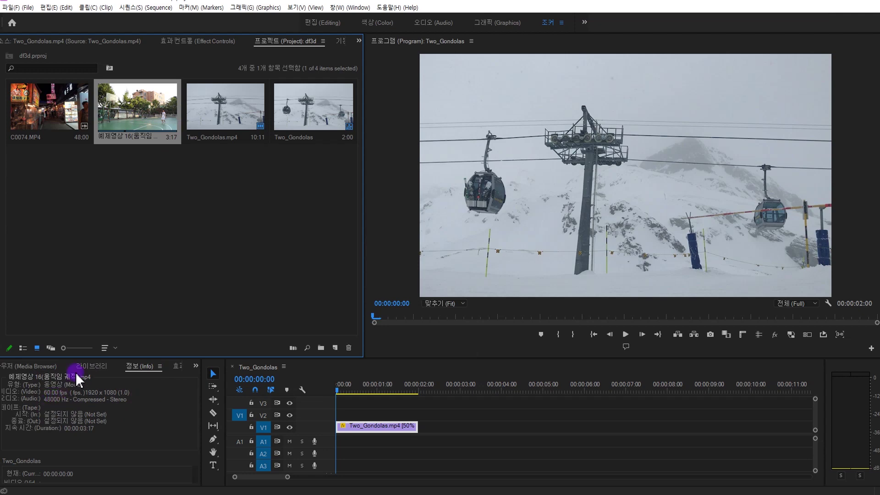
pyautogui.rightClick(137, 120)
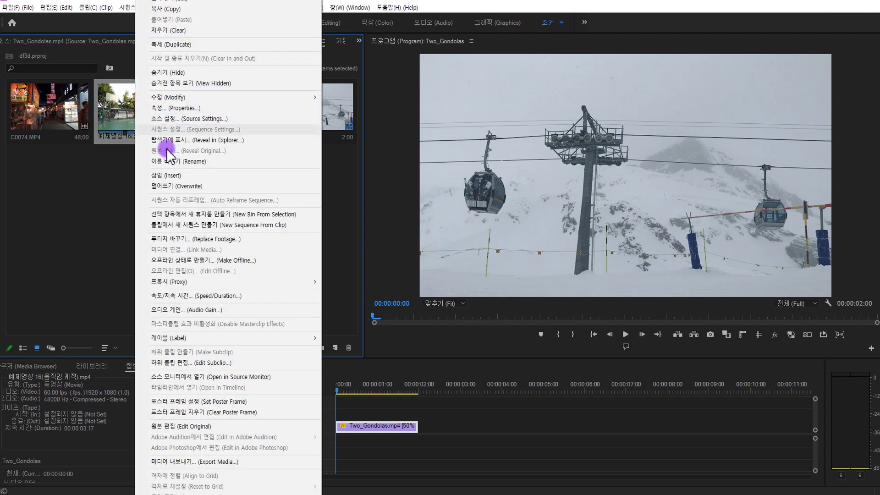
pyautogui.click(195, 224)
# Step: Play the basketball sequence from its start and scrub to 00:00:01:30 to examine the basketball shot
pyautogui.press('space')
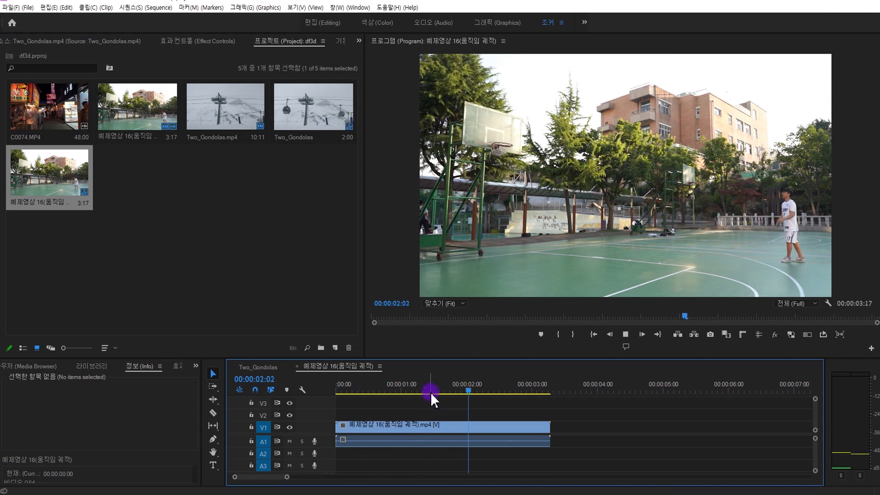
pyautogui.moveTo(427, 387); pyautogui.dragTo(315, 397)
pyautogui.press('space')
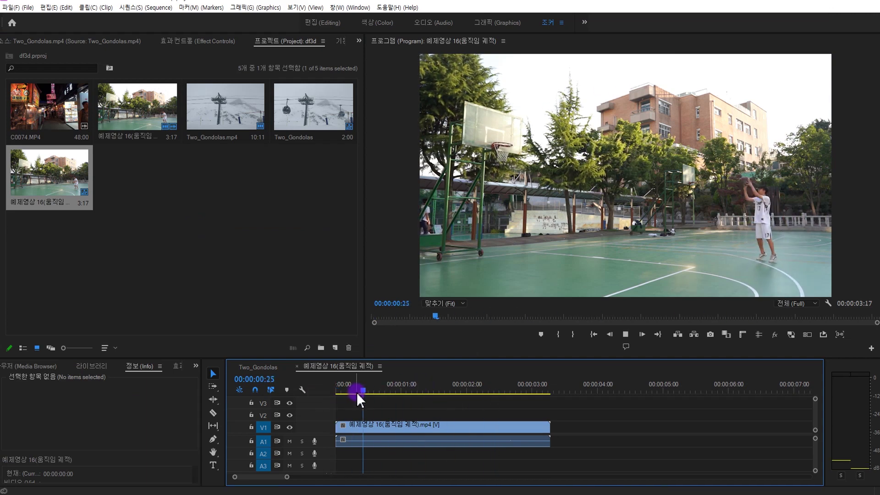
pyautogui.moveTo(361, 398); pyautogui.dragTo(433, 390)
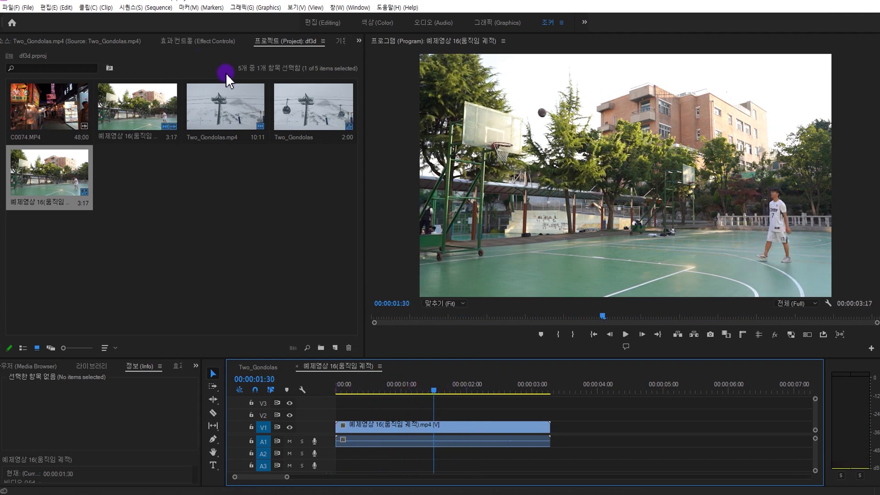
# Step: Set the basketball sequence's timebase to 30.00 frames/second in its sequence settings
pyautogui.click(135, 7)
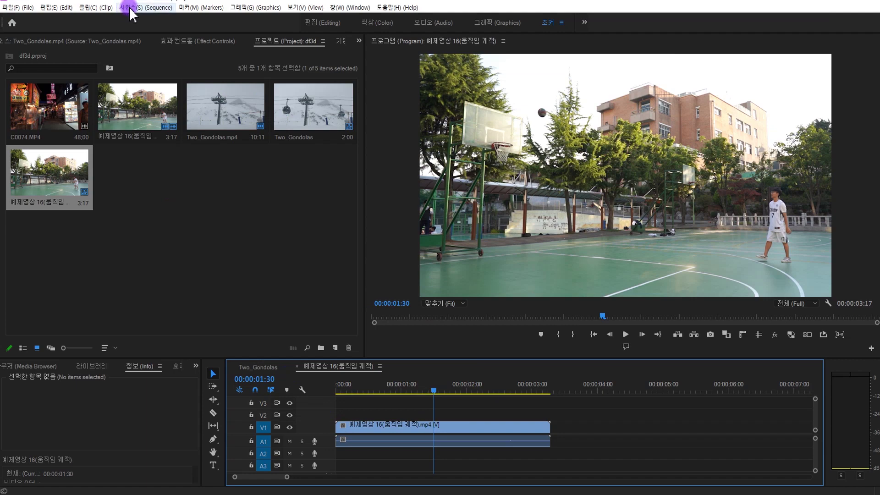
pyautogui.click(140, 20)
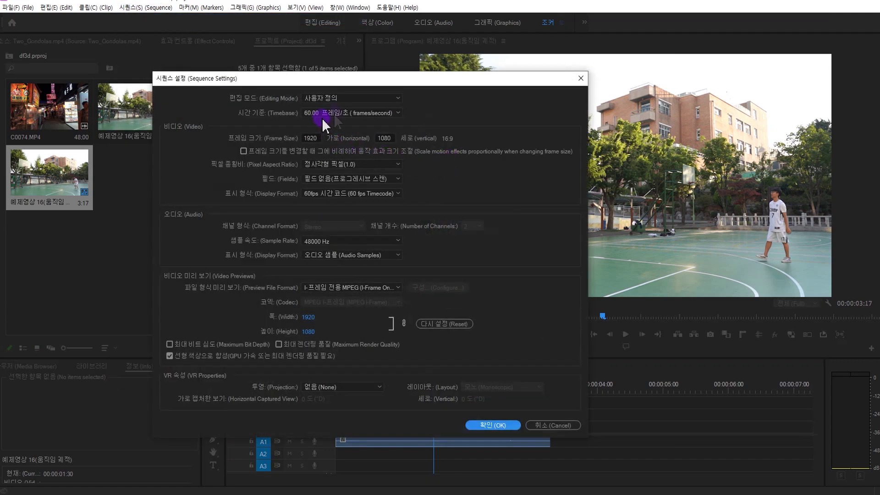
pyautogui.click(335, 115)
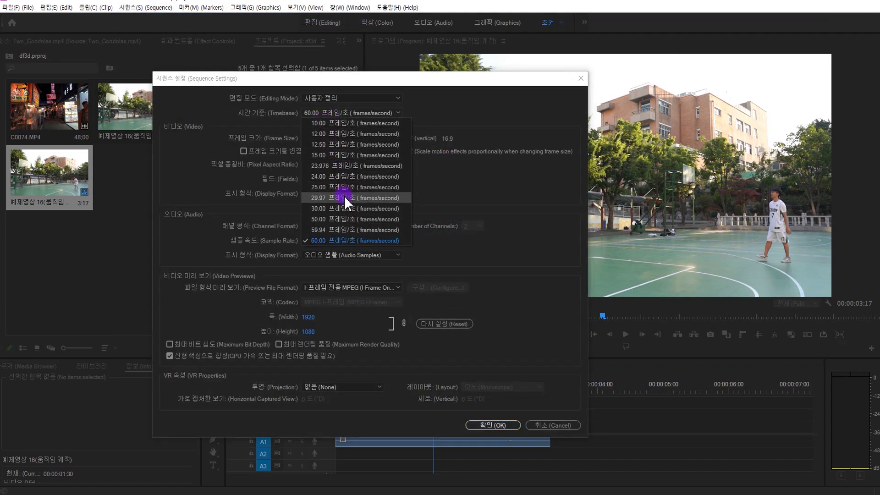
pyautogui.click(347, 207)
pyautogui.click(481, 423)
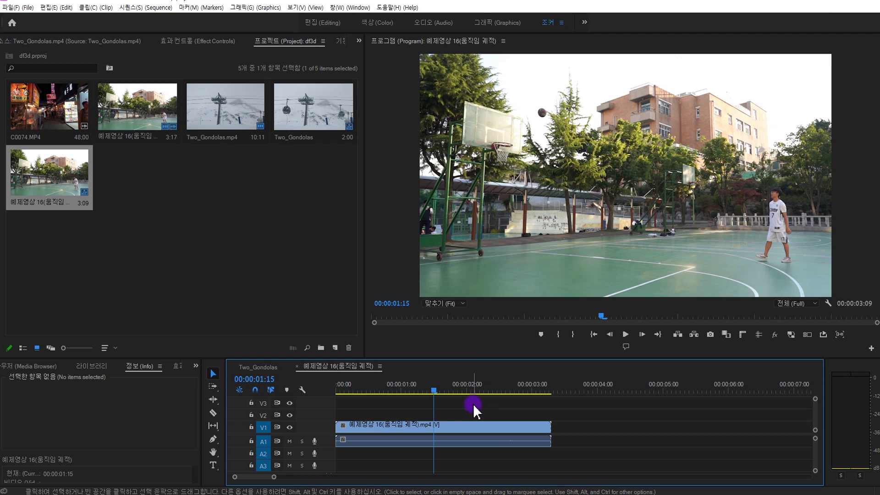
# Step: Select the basketball clip, play it from the sequence start to check its motion, and place the playhead at 00:00:00:28
pyautogui.click(465, 428)
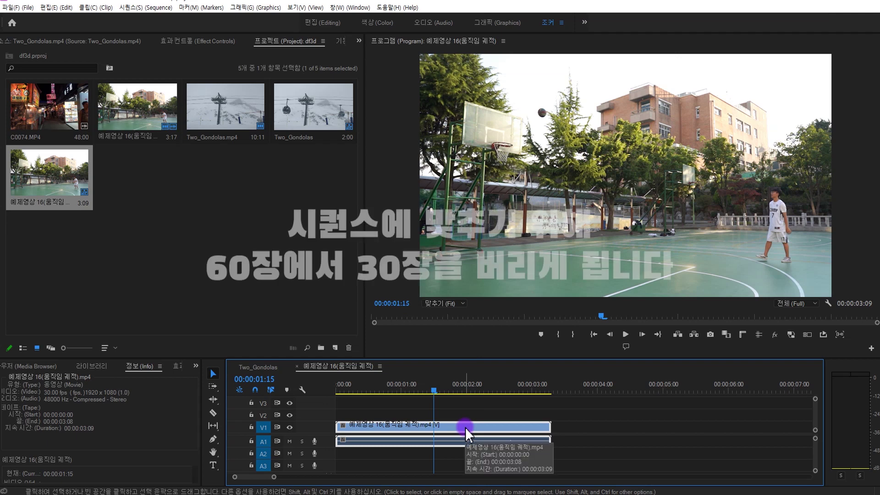
pyautogui.click(336, 384)
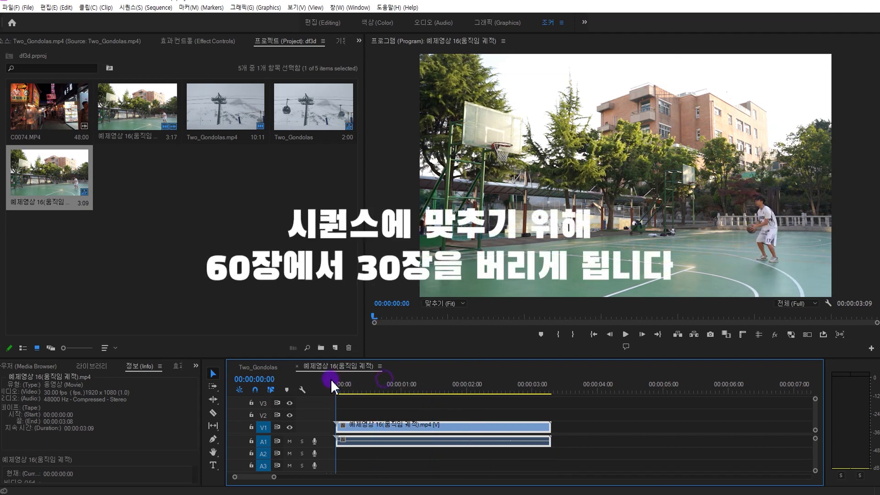
pyautogui.press('space')
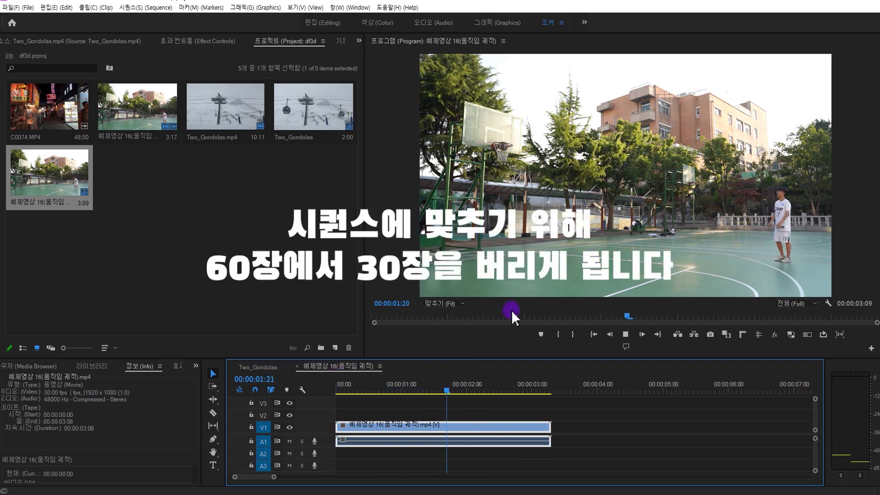
pyautogui.moveTo(407, 378); pyautogui.dragTo(337, 391)
pyautogui.press('space')
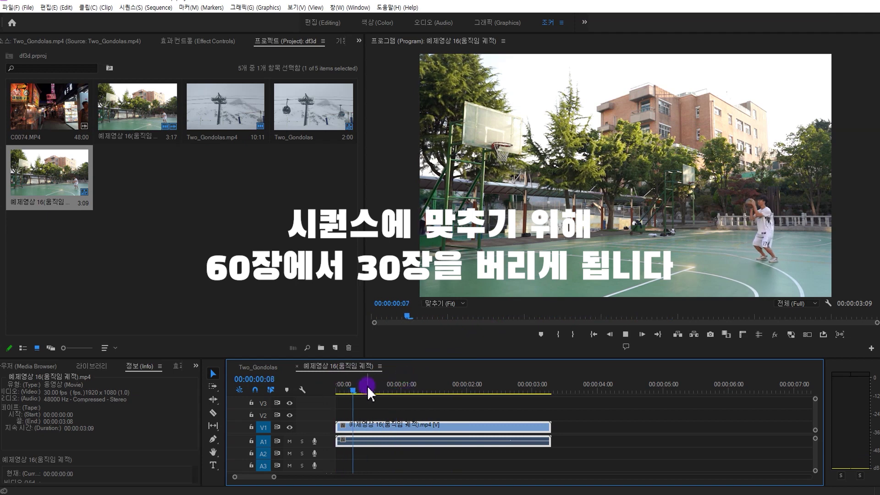
pyautogui.press('space')
pyautogui.click(398, 390)
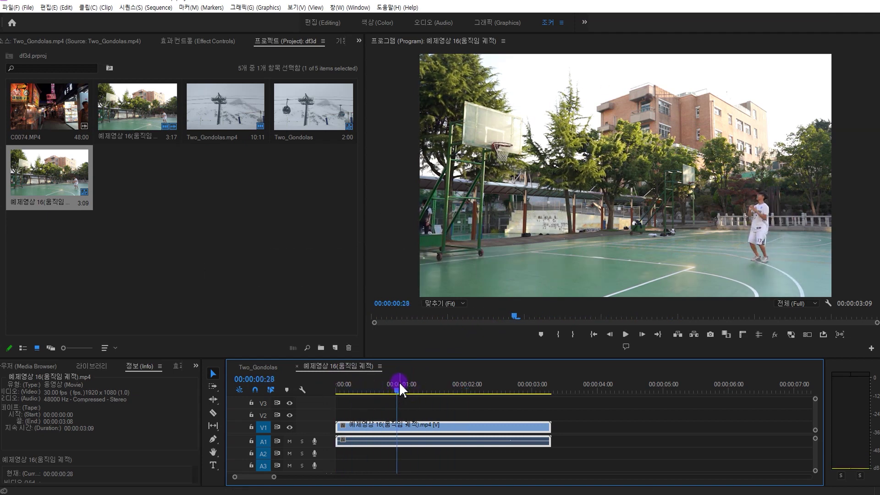
# Step: Set the basketball clip's speed to 50%
pyautogui.hotkey('ctrl', 'r')
pyautogui.write('5')
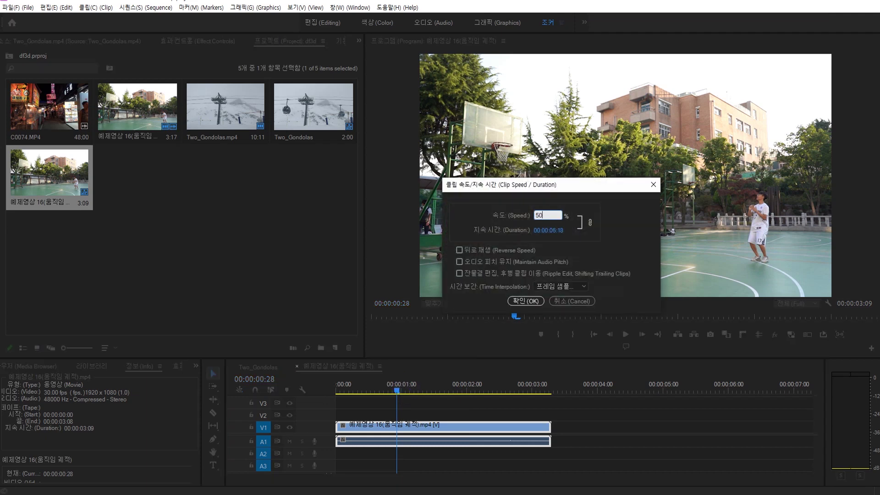
pyautogui.click(529, 299)
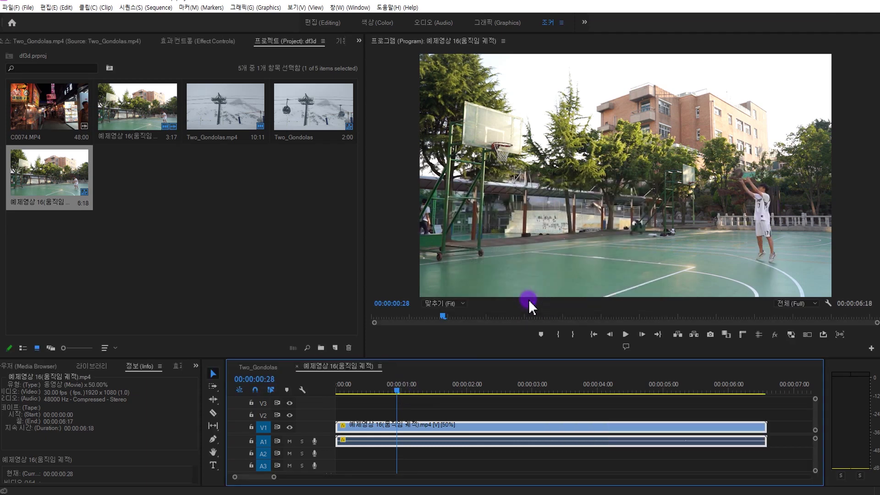
# Step: Play the 50% speed basketball clip forward and backward, and scrub through the shot to examine its slow motion
pyautogui.moveTo(402, 390); pyautogui.dragTo(383, 392)
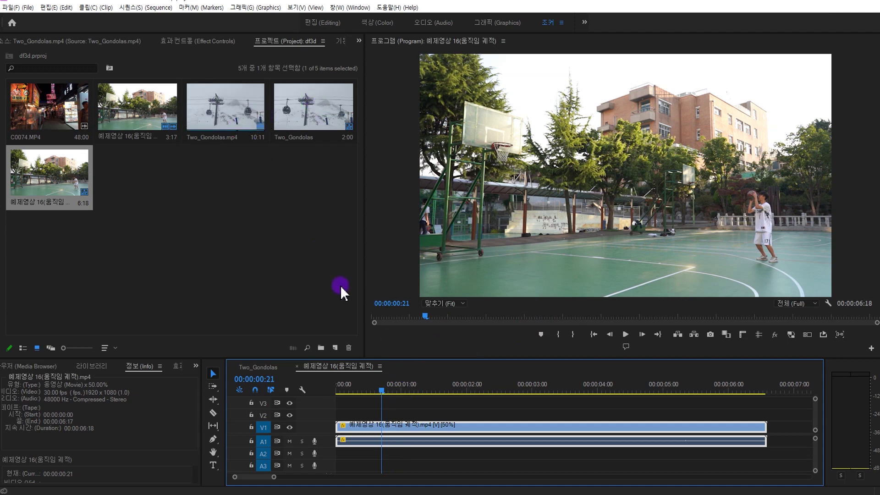
pyautogui.press('space')
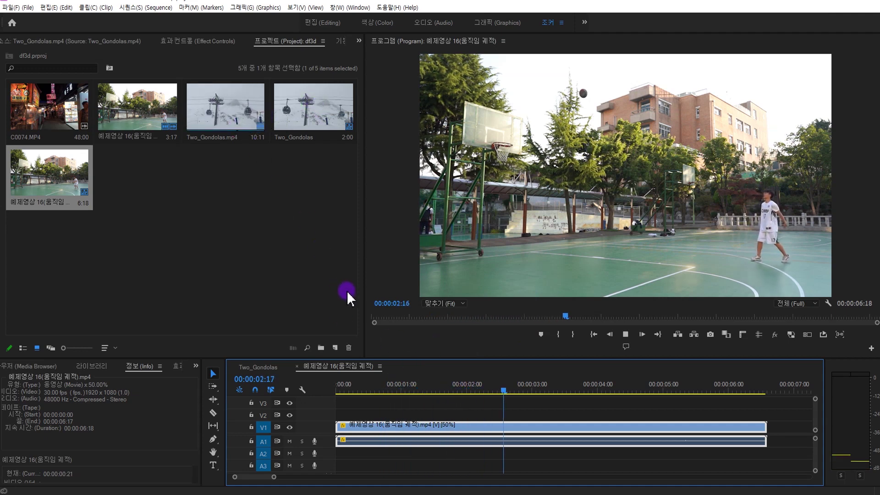
pyautogui.moveTo(454, 390); pyautogui.dragTo(349, 388)
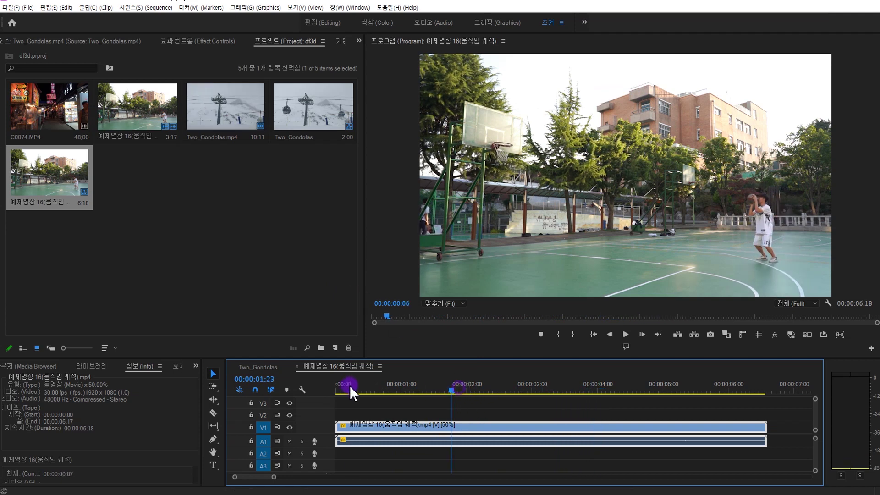
pyautogui.click(426, 389)
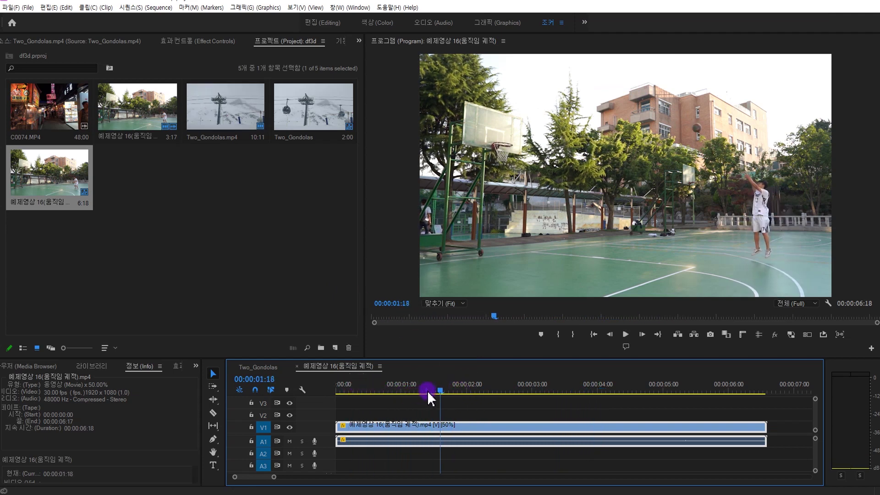
pyautogui.click(377, 389)
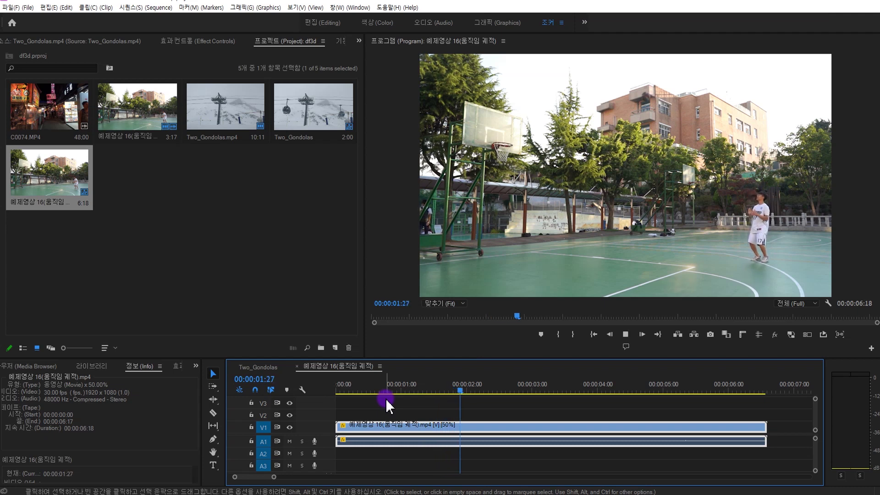
pyautogui.press('space')
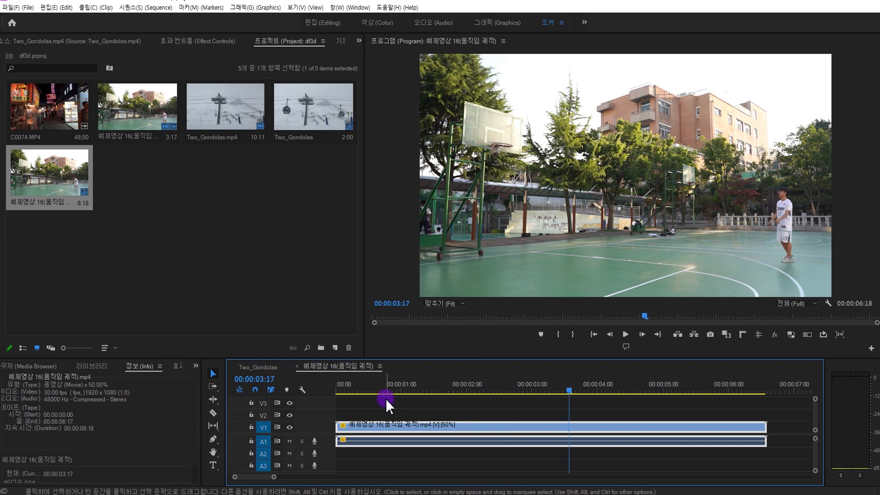
pyautogui.press('j')
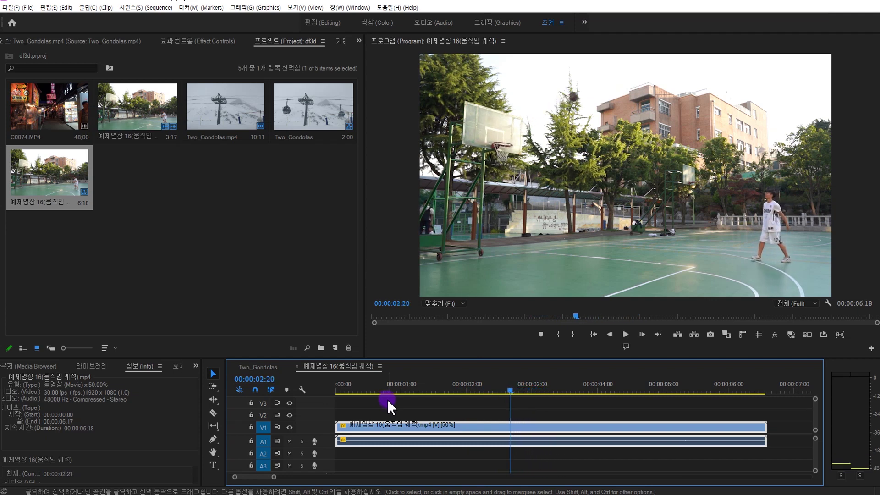
pyautogui.press('k')
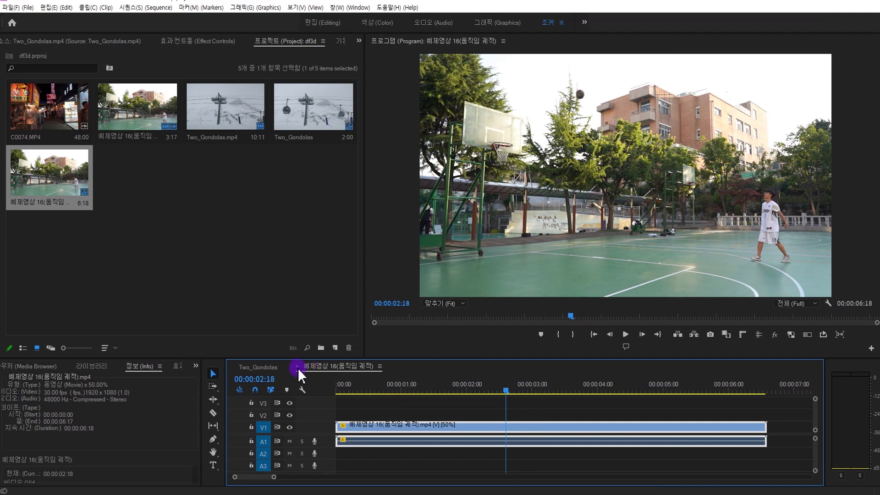
# Step: Set the basketball sequence's timebase to 60.00 frames/second in its sequence settings
pyautogui.click(153, 7)
pyautogui.click(166, 19)
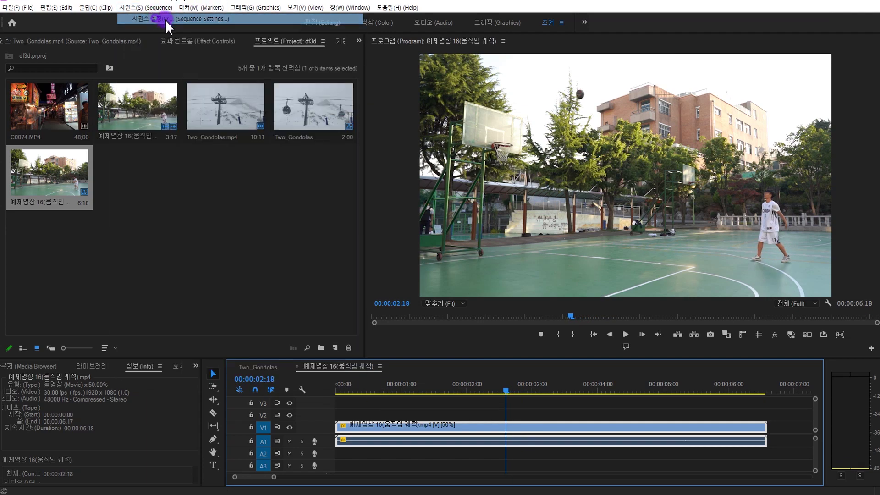
pyautogui.click(334, 114)
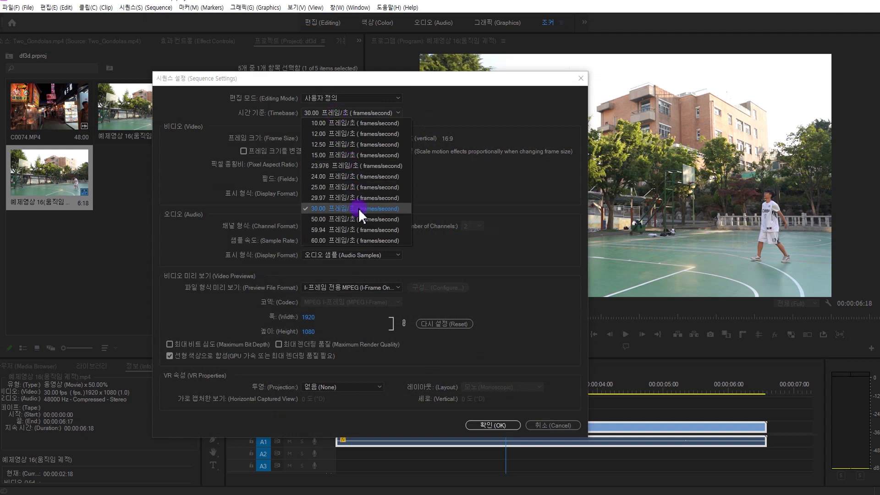
pyautogui.click(362, 239)
pyautogui.click(491, 425)
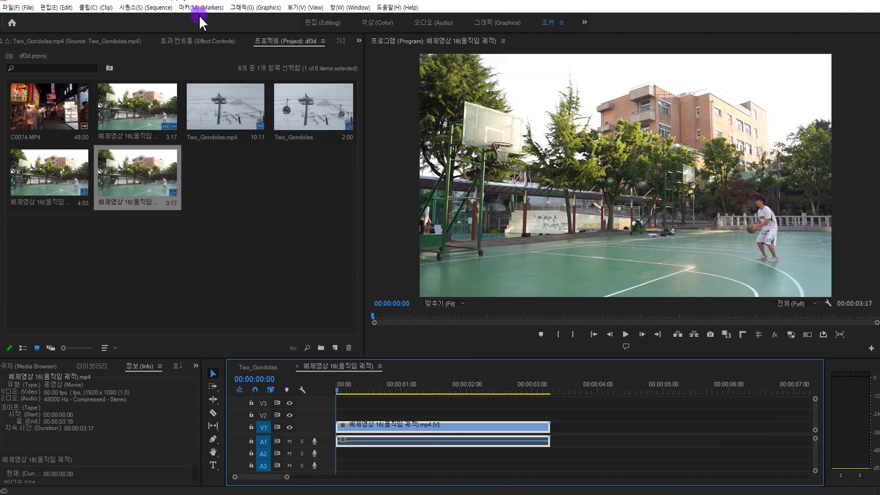
# Step: Check the settings of the new full-speed basketball sequence, and place the playhead at 00:00:01:34
pyautogui.click(146, 8)
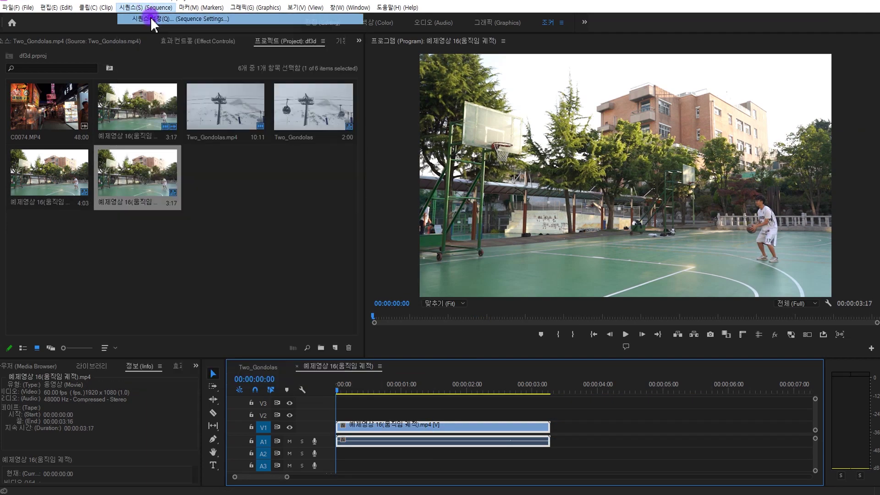
pyautogui.click(151, 18)
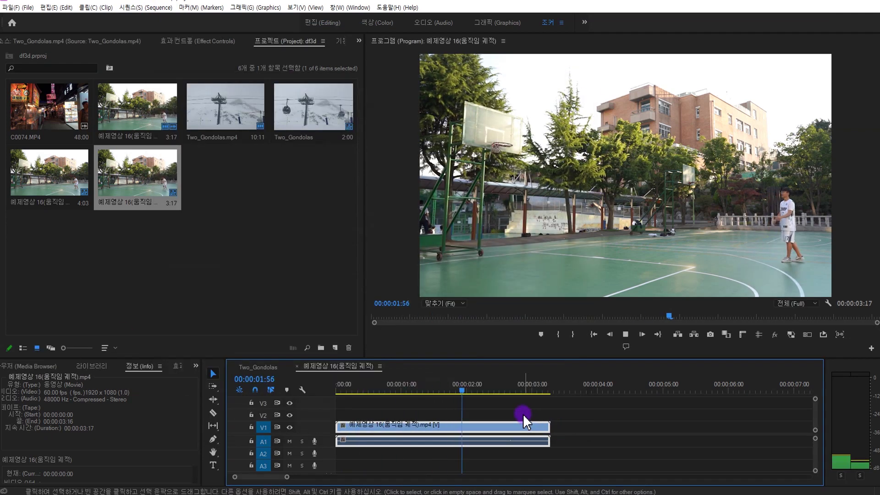
pyautogui.click(439, 385)
# Step: Review the time interpolation options without changing them, and set the basketball clip's speed to 80%
pyautogui.hotkey('ctrl', 'r')
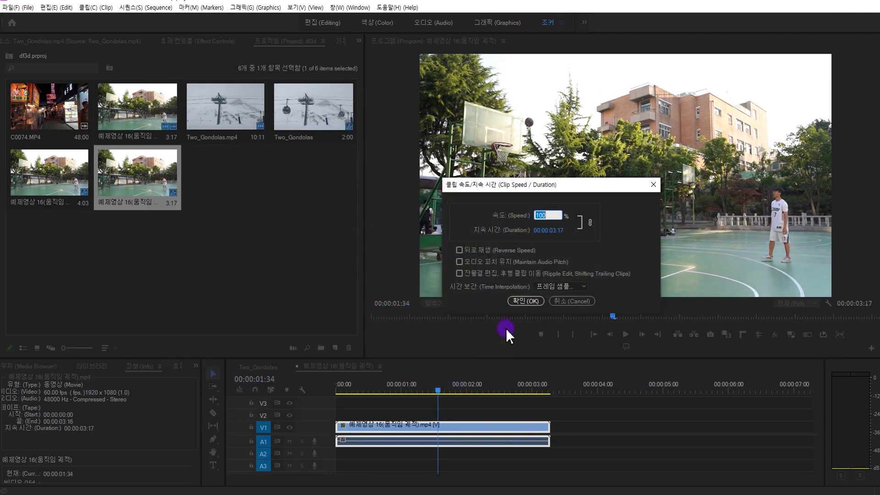
pyautogui.click(574, 286)
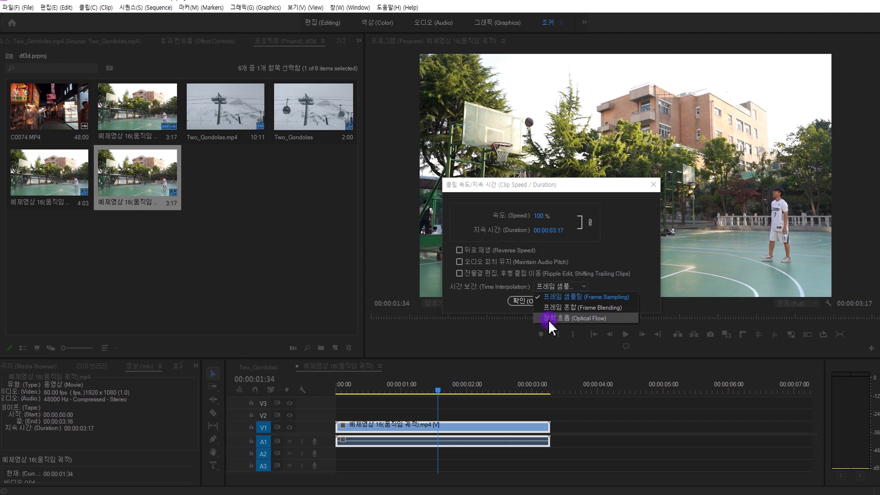
pyautogui.click(476, 305)
pyautogui.click(541, 217)
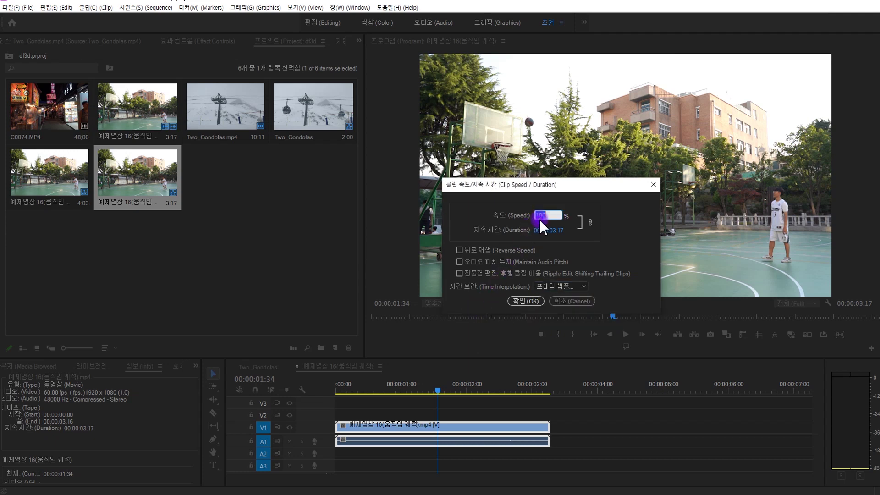
pyautogui.click(608, 222)
pyautogui.click(544, 211)
pyautogui.write('70')
pyautogui.press('Return')
pyautogui.click(435, 389)
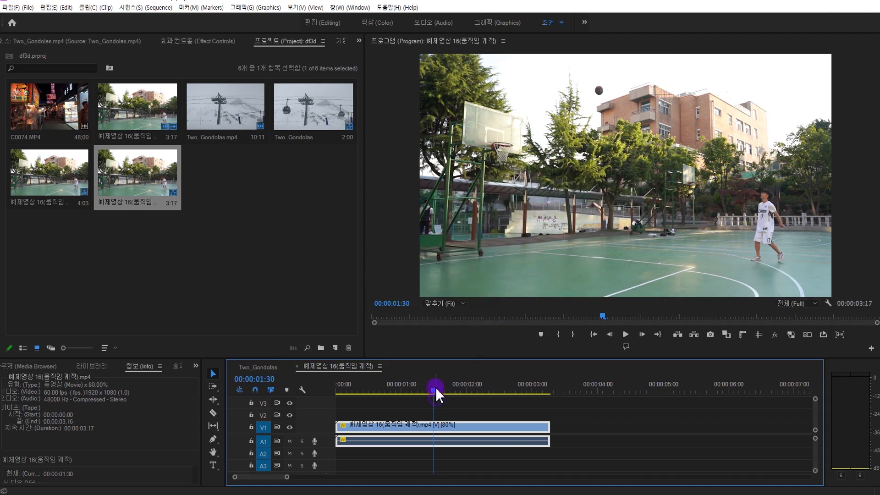
# Step: Step frame by frame through the ball's flight in the 80% speed basketball clip, from about 00:00:01:15, to examine its motion
pyautogui.press('Left')
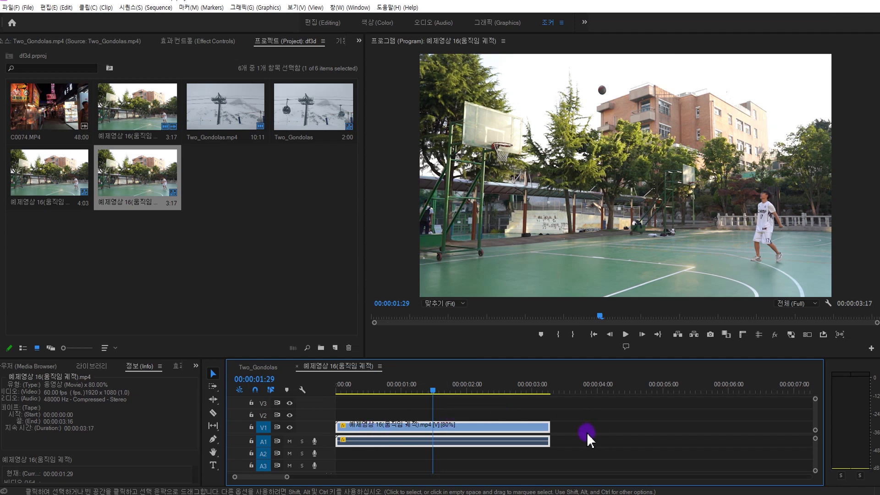
pyautogui.click(418, 390)
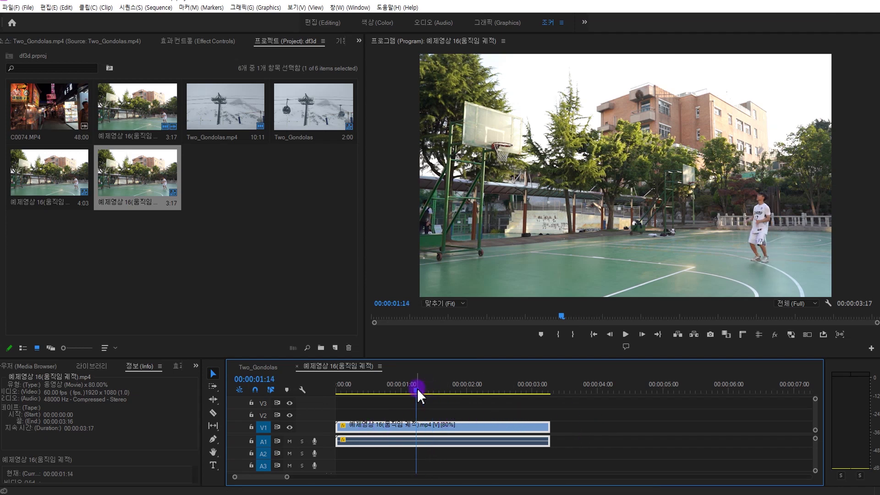
pyautogui.click(417, 389)
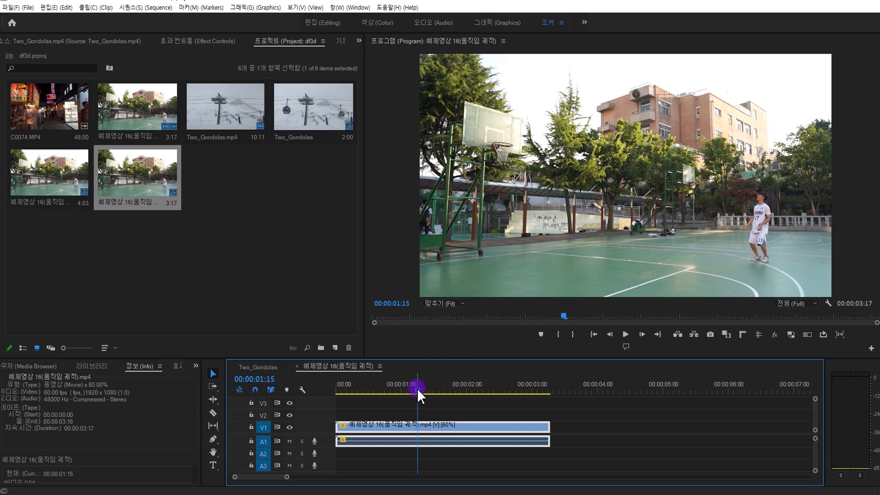
pyautogui.press('Right')
pyautogui.press('Right')
pyautogui.press('Right')
pyautogui.press('Right')
pyautogui.press('Right')
pyautogui.press('Right')
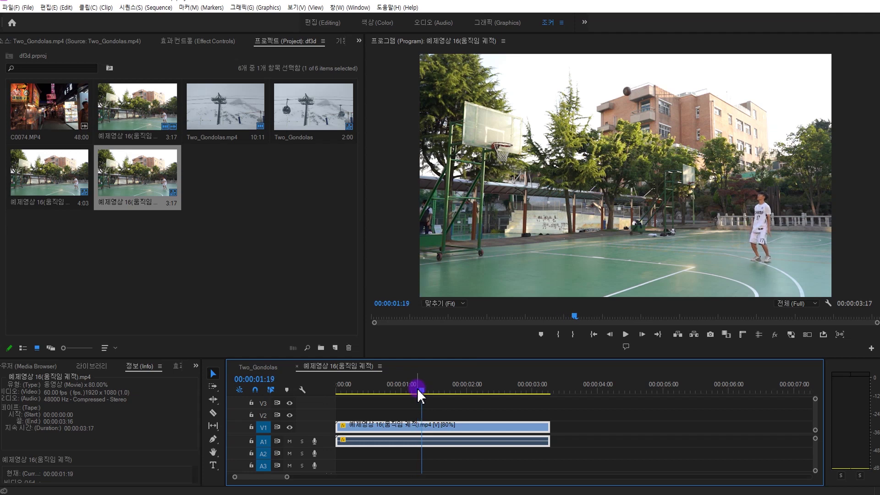
pyautogui.press('Right')
pyautogui.press('Right')
pyautogui.press('Right')
pyautogui.press('Right')
pyautogui.press('Right')
pyautogui.press('Right')
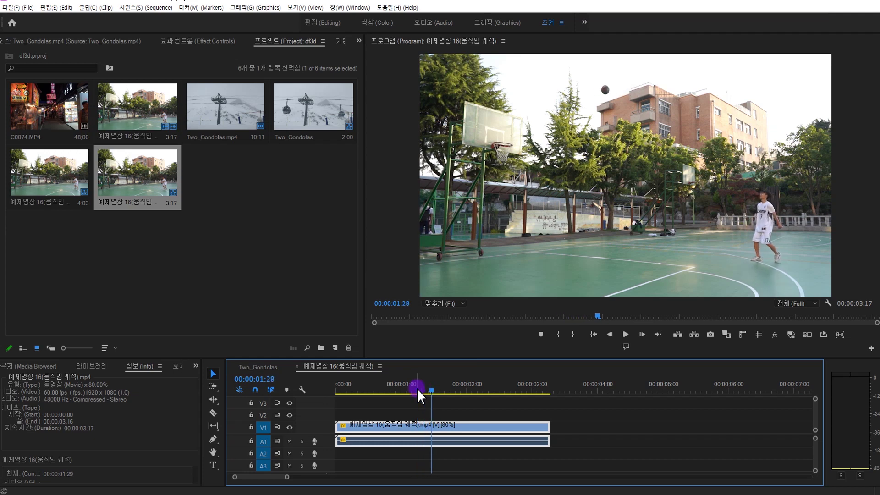
# Step: Play the 80% speed basketball clip from its start, and scrub back to 00:00:01:26
pyautogui.press('space')
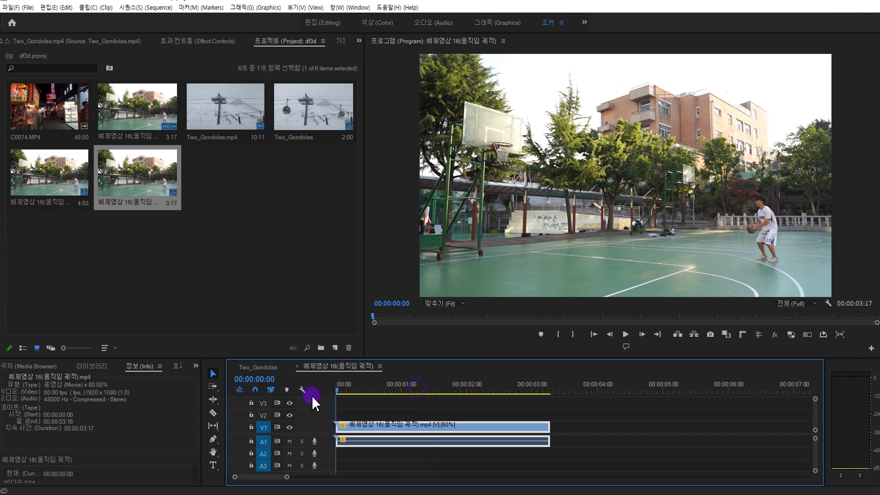
pyautogui.click(355, 390)
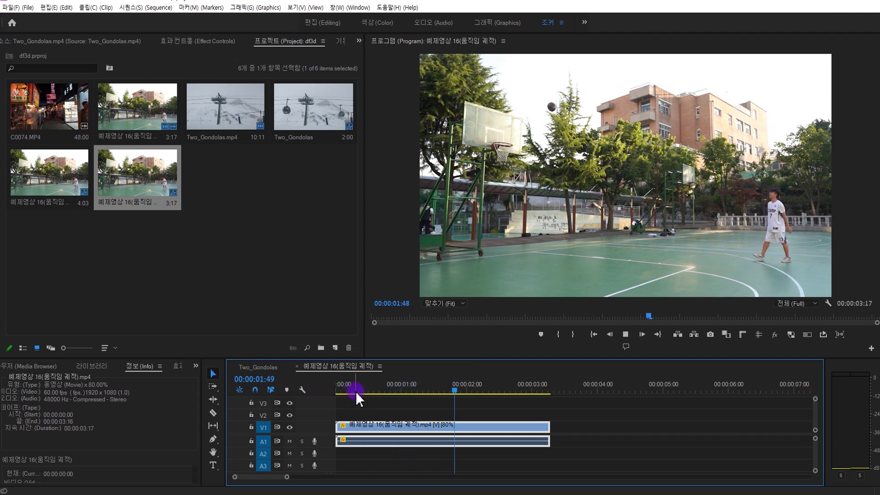
pyautogui.moveTo(481, 392); pyautogui.dragTo(431, 391)
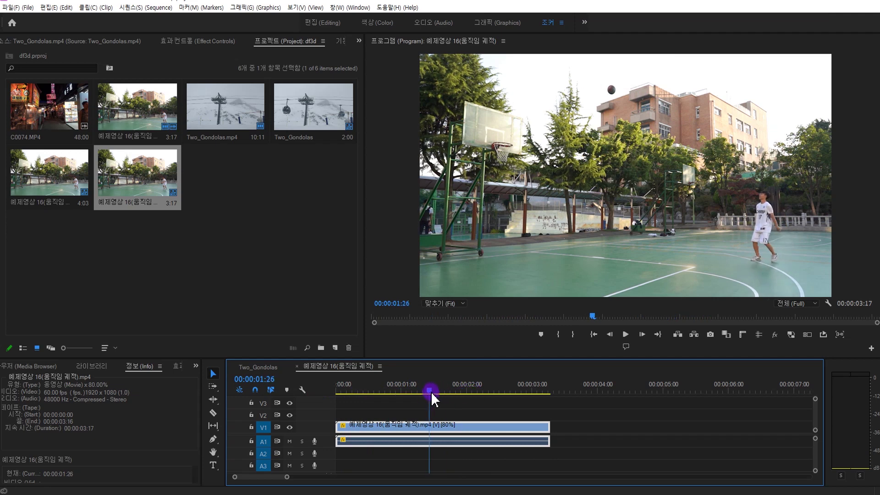
# Step: Set the 80% speed basketball clip's time interpolation to Optical Flow, and render the sequence preview
pyautogui.click(458, 426)
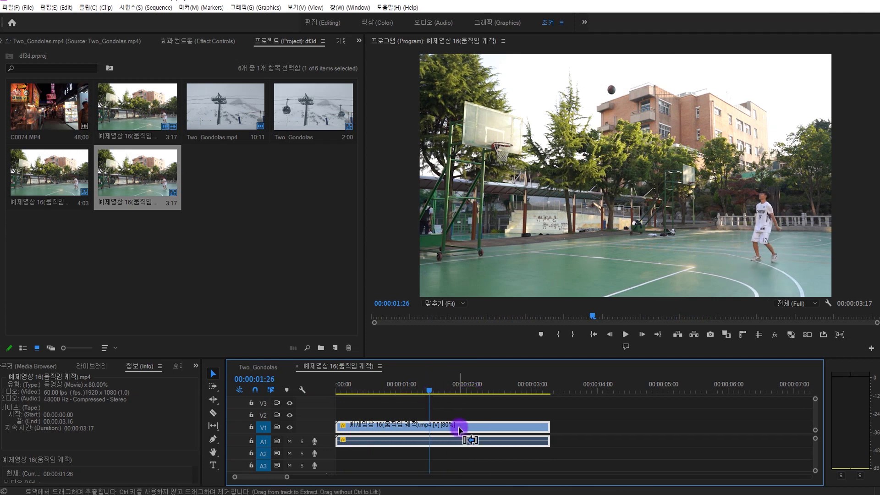
pyautogui.hotkey('ctrl', 'r')
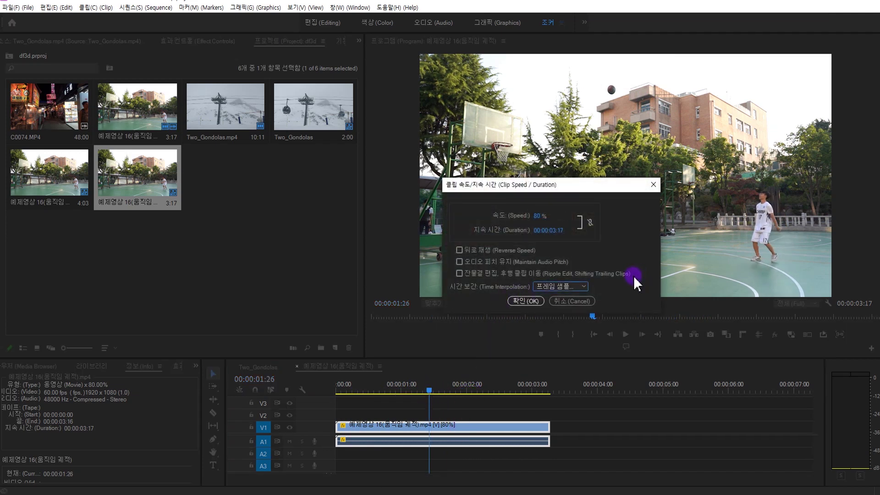
pyautogui.click(567, 286)
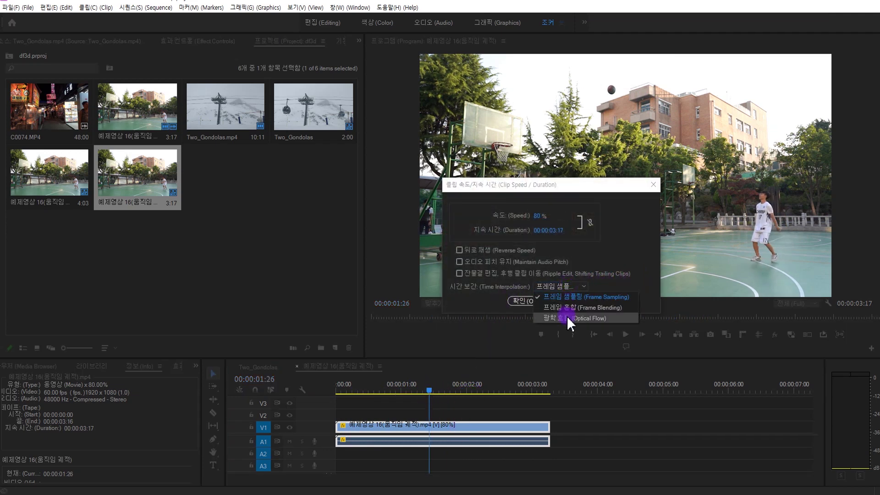
pyautogui.click(597, 323)
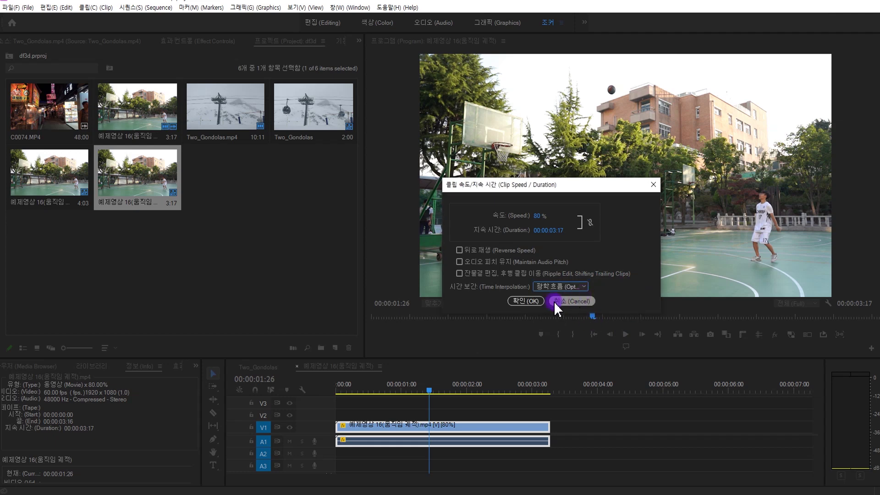
pyautogui.click(525, 301)
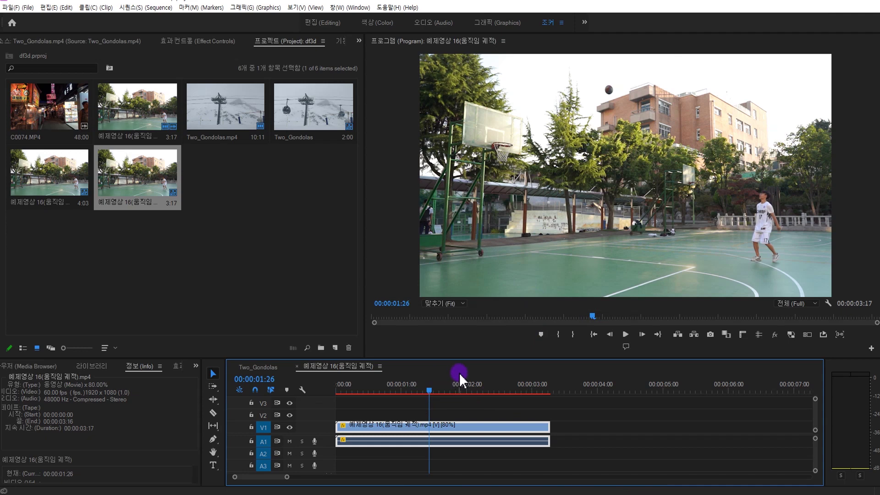
pyautogui.press('Return')
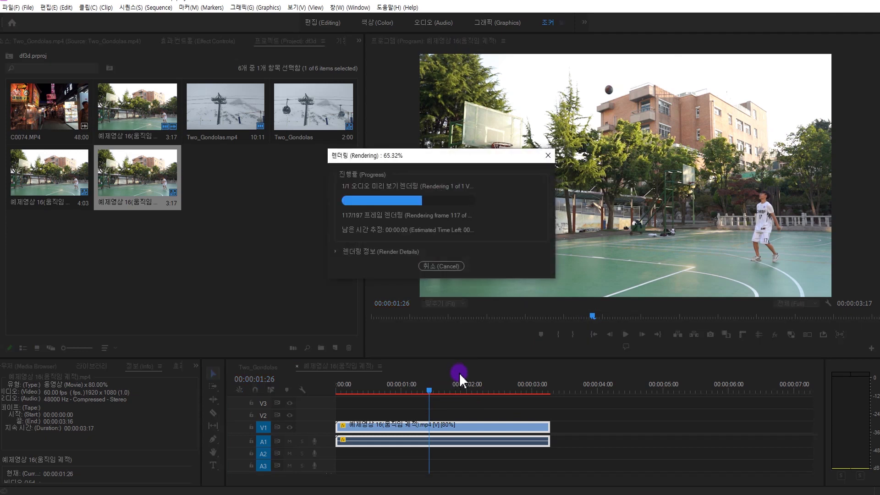
# Step: Check the time interpolation options without changing them, and examine the rendered basketball shot frame by frame up to 00:00:02:31
pyautogui.hotkey('ctrl', 'r')
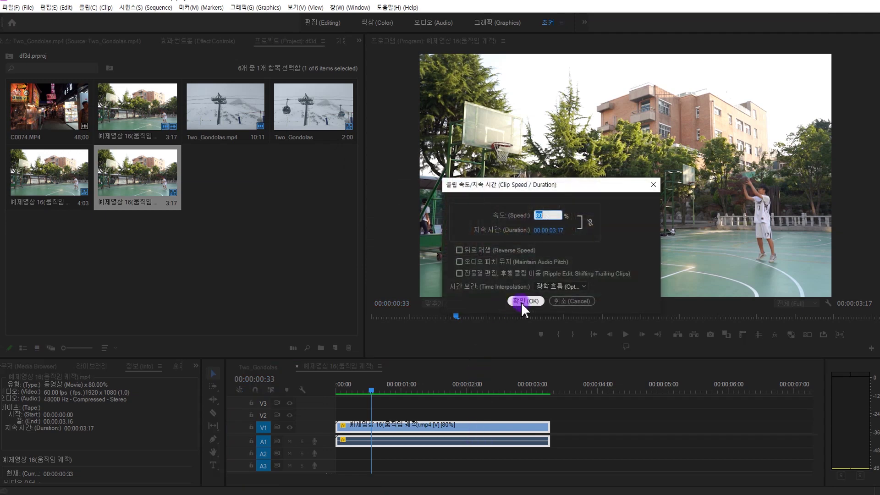
pyautogui.click(562, 287)
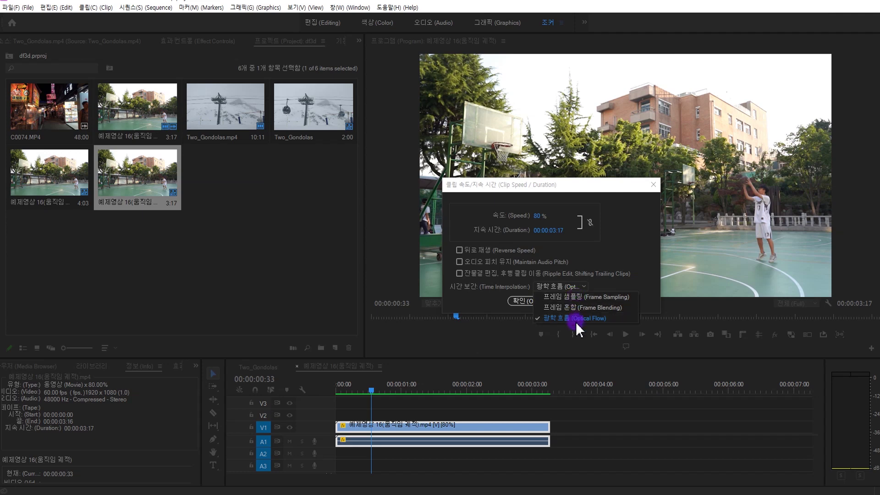
pyautogui.press('Escape')
pyautogui.press('Escape')
pyautogui.press('Right')
pyautogui.press('Right')
pyautogui.press('Right')
pyautogui.press('Right')
pyautogui.press('Right')
pyautogui.press('Right')
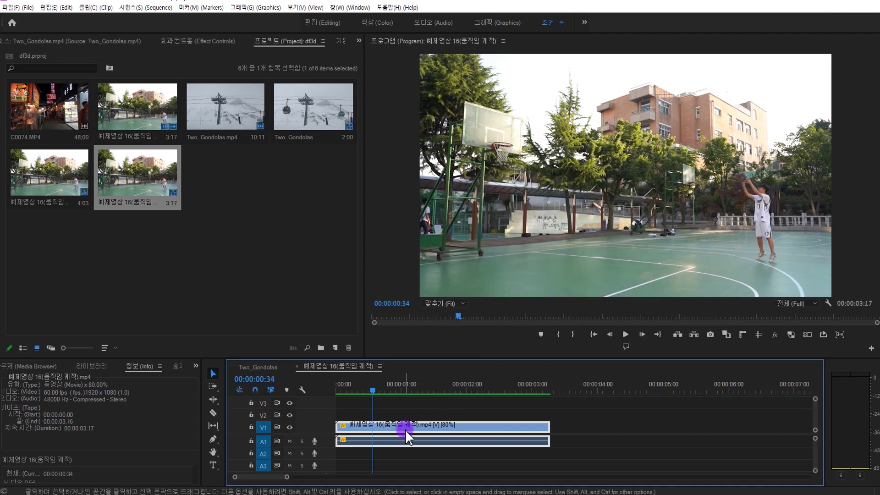
pyautogui.press('Right')
pyautogui.press('Right')
pyautogui.press('Right')
pyautogui.press('Right')
pyautogui.press('Right')
pyautogui.press('Right')
pyautogui.press('Right')
pyautogui.press('Right')
pyautogui.press('Right')
pyautogui.press('Right')
pyautogui.press('Right')
pyautogui.press('Right')
pyautogui.press('Right')
pyautogui.press('Right')
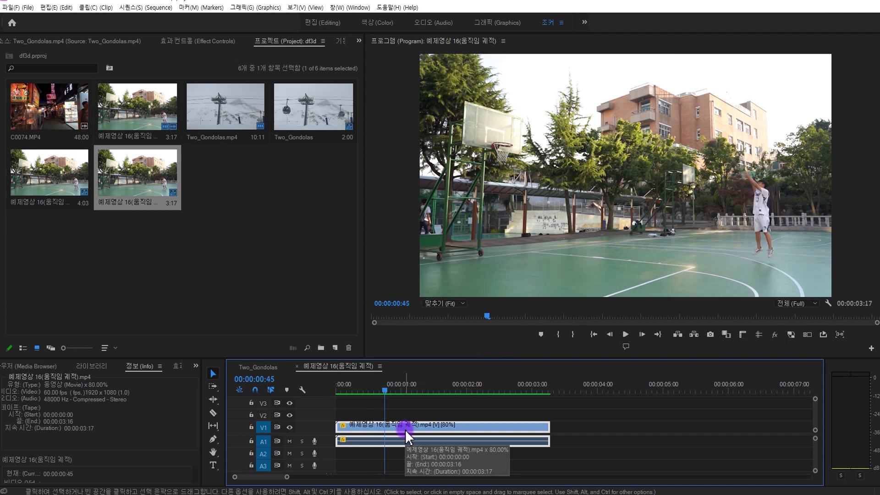
pyautogui.press('Right')
pyautogui.press('Right')
pyautogui.press('Right')
pyautogui.press('Right')
pyautogui.press('Right')
pyautogui.press('Right')
pyautogui.press('Right')
pyautogui.press('Right')
pyautogui.press('Right')
pyautogui.press('Right')
pyautogui.press('Right')
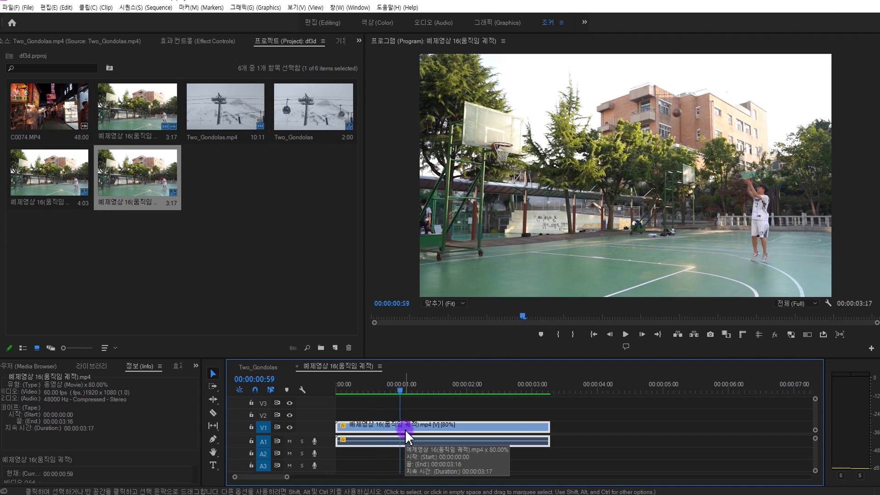
pyautogui.press('Right')
pyautogui.press('Right')
pyautogui.press('Right')
pyautogui.press('Right')
pyautogui.press('Right')
pyautogui.press('Right')
pyautogui.press('Right')
pyautogui.press('Right')
pyautogui.press('Right')
pyautogui.press('Right')
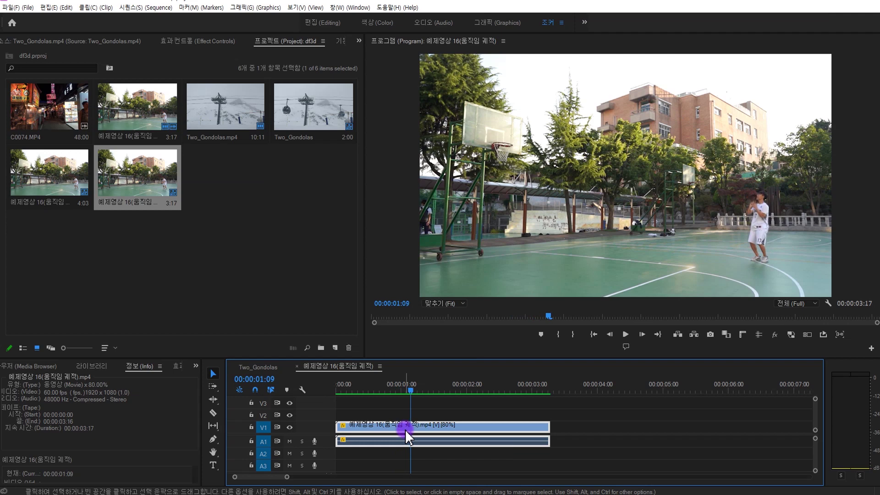
pyautogui.press('Right')
pyautogui.press('Right')
pyautogui.press('Right')
pyautogui.press('Right')
pyautogui.press('Right')
pyautogui.press('Right')
pyautogui.press('Right')
pyautogui.press('Right')
pyautogui.press('Right')
pyautogui.press('Right')
pyautogui.press('Right')
pyautogui.press('Right')
pyautogui.press('Right')
pyautogui.press('Right')
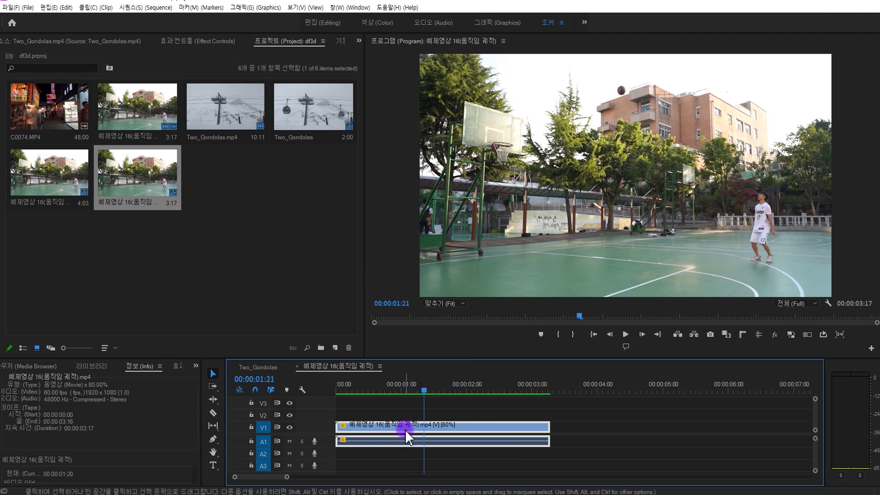
pyautogui.press('Right')
pyautogui.press('Right')
pyautogui.press('Right')
pyautogui.press('Right')
pyautogui.press('Right')
pyautogui.press('Right')
pyautogui.press('Right')
pyautogui.press('Right')
pyautogui.press('Right')
pyautogui.press('Right')
pyautogui.press('Right')
pyautogui.press('Right')
pyautogui.press('Right')
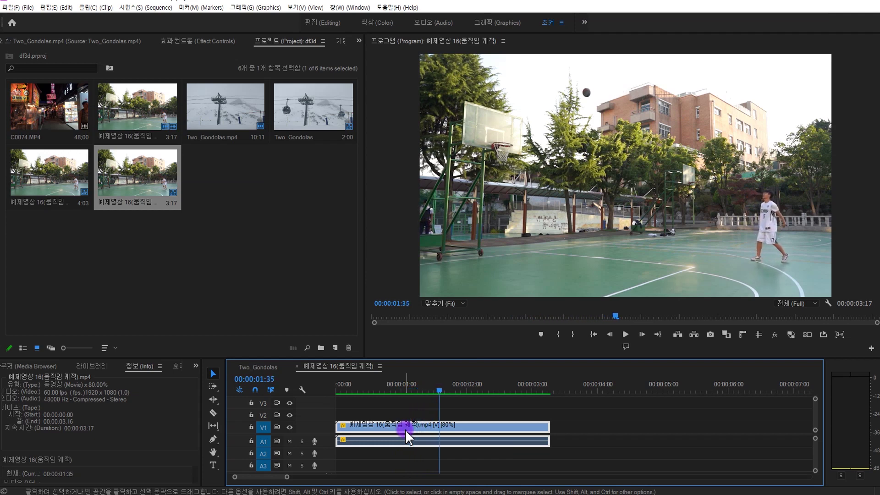
pyautogui.press('Right')
pyautogui.press('Right')
pyautogui.press('Right')
pyautogui.press('Right')
pyautogui.press('Right')
pyautogui.press('Right')
pyautogui.press('Right')
pyautogui.press('Right')
pyautogui.press('Right')
pyautogui.press('Right')
pyautogui.press('Right')
pyautogui.press('Right')
pyautogui.press('Right')
pyautogui.press('Right')
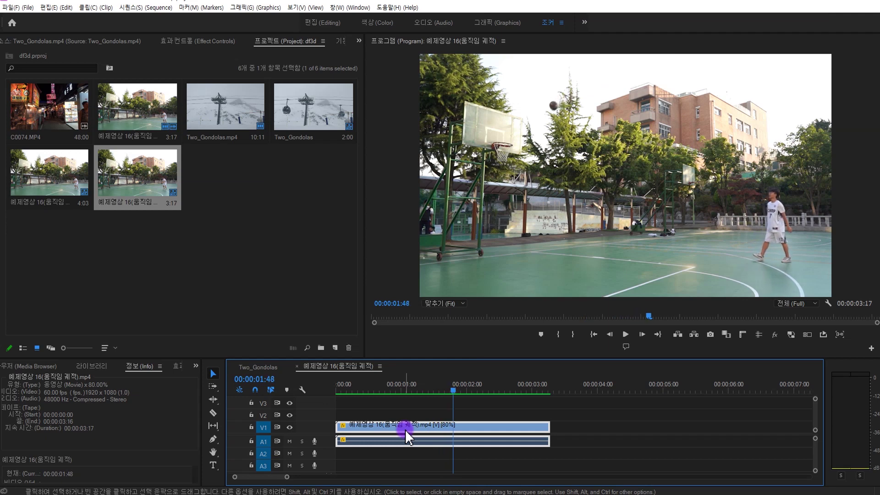
pyautogui.press('Right')
pyautogui.press('Right')
pyautogui.press('Right')
pyautogui.press('Right')
pyautogui.press('Right')
pyautogui.press('Right')
pyautogui.press('Right')
pyautogui.press('Right')
pyautogui.press('Right')
pyautogui.press('Right')
pyautogui.press('Right')
pyautogui.press('Right')
pyautogui.press('Right')
pyautogui.press('Right')
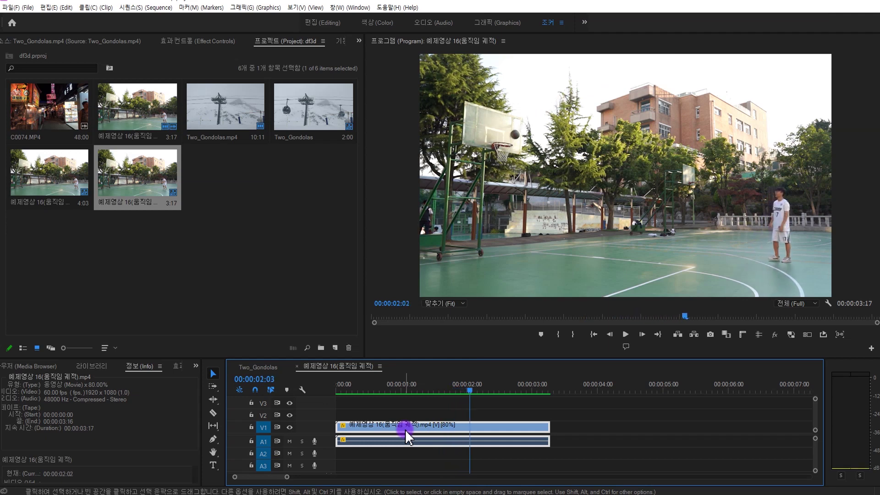
pyautogui.press('Right')
pyautogui.press('Right')
pyautogui.press('Right')
pyautogui.press('Right')
pyautogui.press('Right')
pyautogui.press('Right')
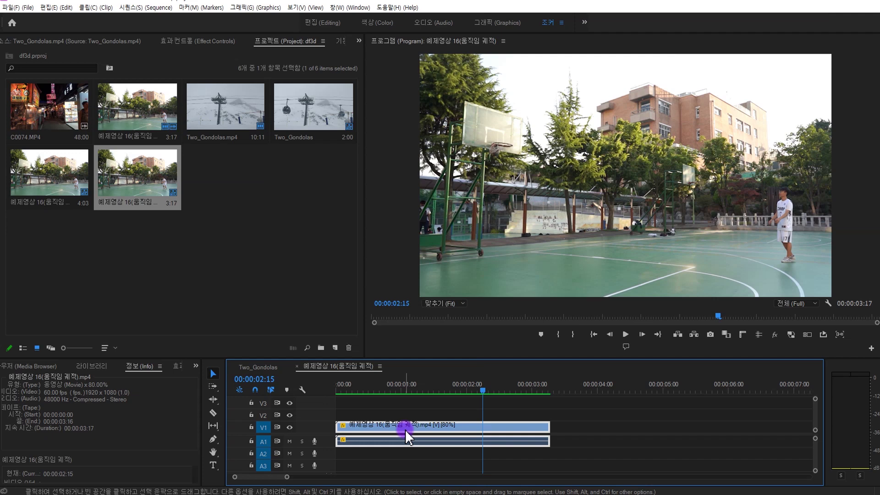
pyautogui.press('Right')
pyautogui.press('Right')
pyautogui.press('Right')
pyautogui.press('Right')
pyautogui.press('Right')
pyautogui.press('Right')
pyautogui.press('Right')
pyautogui.press('Right')
pyautogui.press('Right')
pyautogui.press('Right')
pyautogui.press('Right')
pyautogui.press('Right')
pyautogui.press('Right')
pyautogui.press('Right')
pyautogui.press('Right')
pyautogui.press('Right')
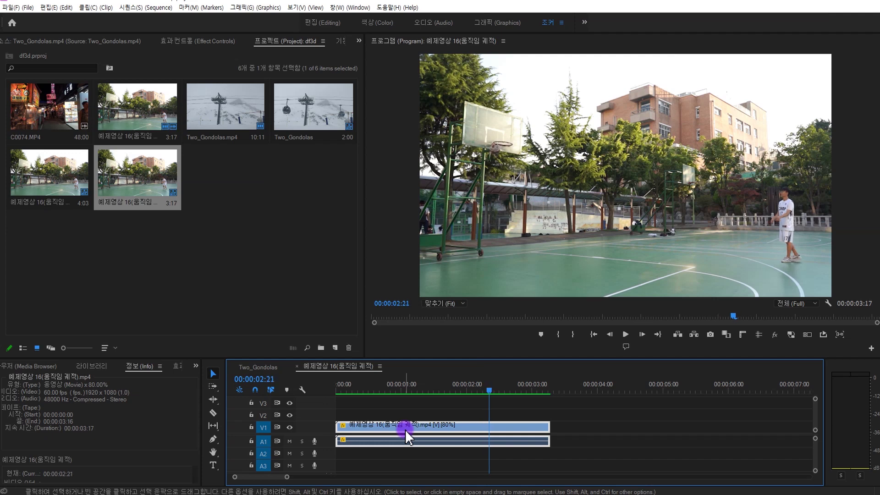
# Step: Set the basketball clip's speed to 50% in its speed and duration settings
pyautogui.hotkey('ctrl', 'r')
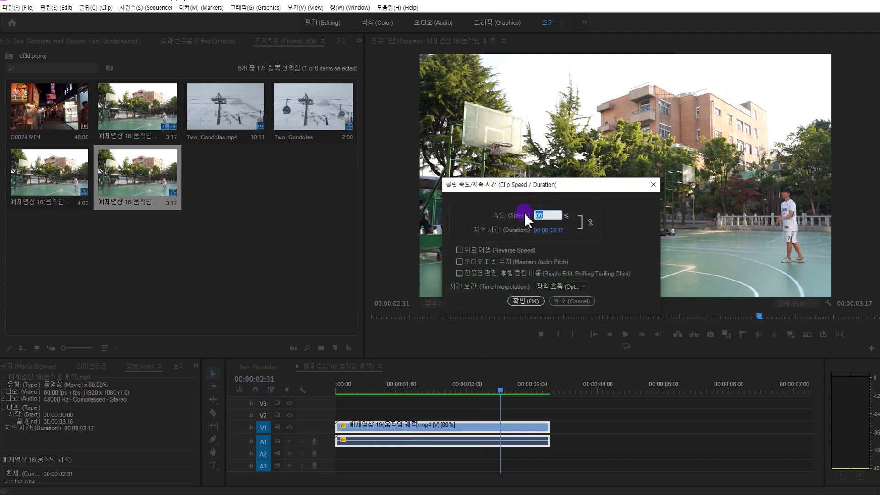
pyautogui.click(536, 214)
pyautogui.write('50')
pyautogui.press('Return')
# Step: Switch the 50% speed basketball clip's time interpolation away from Optical Flow
pyautogui.rightClick(441, 423)
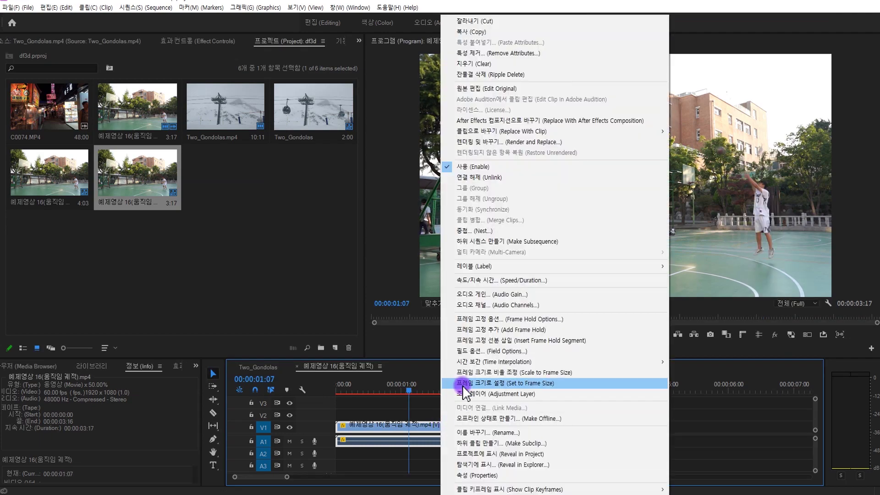
pyautogui.click(410, 429)
pyautogui.hotkey('ctrl', 'r')
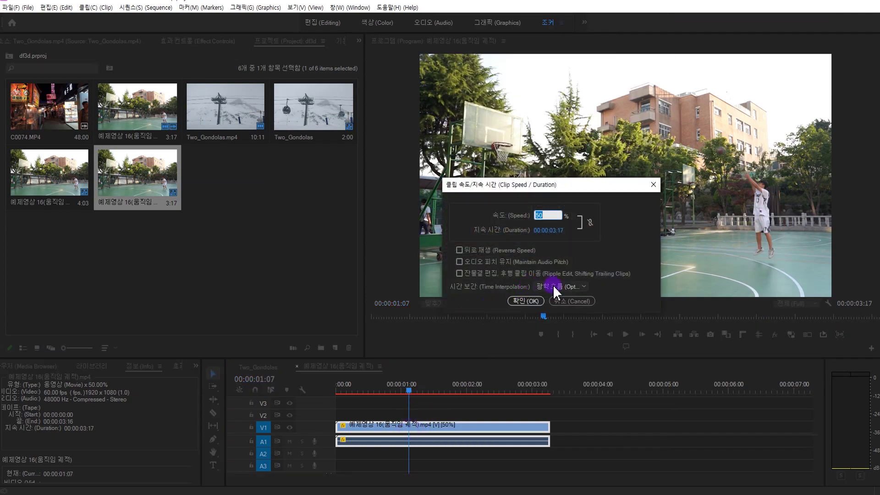
pyautogui.click(533, 305)
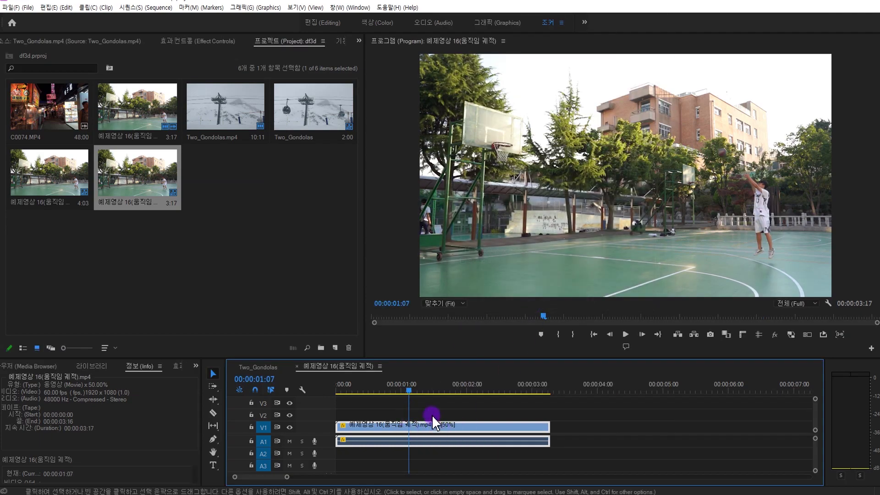
# Step: Examine the 50% speed basketball clip frame by frame up to 00:00:01:22 with Frame Sampling interpolation
pyautogui.click(432, 414)
pyautogui.press('Right')
pyautogui.press('Right')
pyautogui.press('Right')
pyautogui.press('Right')
pyautogui.press('Right')
pyautogui.press('Right')
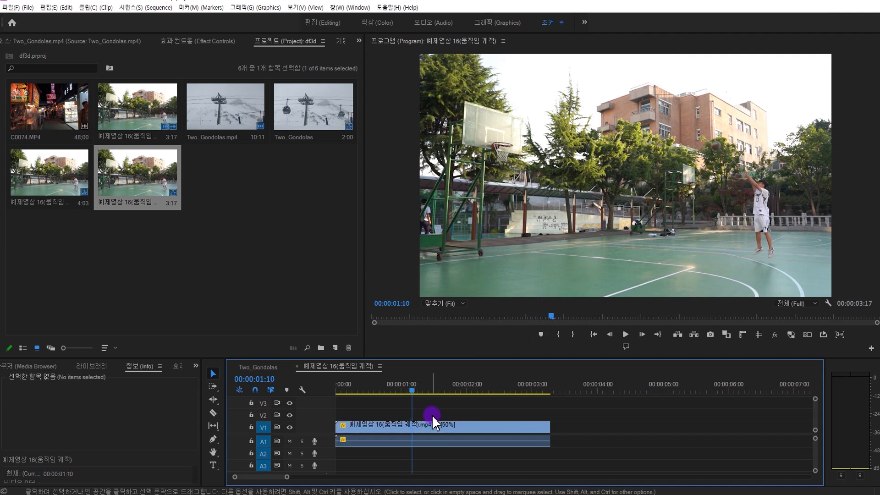
pyautogui.press('Right')
pyautogui.press('Right')
pyautogui.press('Right')
pyautogui.press('Right')
pyautogui.press('Right')
pyautogui.press('Right')
pyautogui.press('Right')
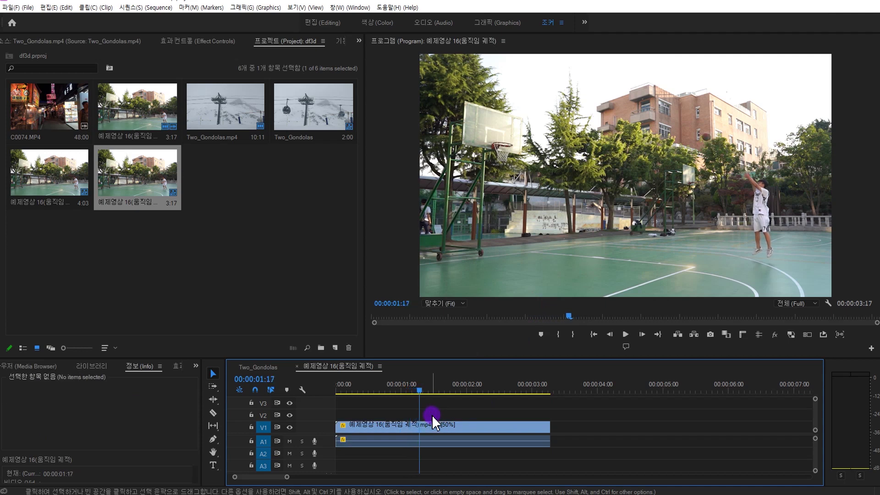
pyautogui.press('Right')
pyautogui.press('Right')
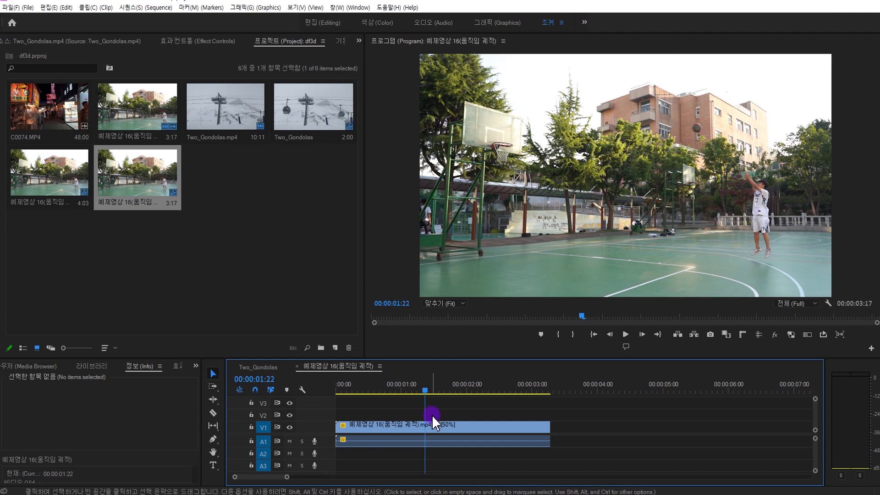
# Step: Set the 50% speed basketball clip's time interpolation to Optical Flow, and render the sequence preview
pyautogui.click(439, 423)
pyautogui.hotkey('ctrl', 'r')
pyautogui.click(567, 289)
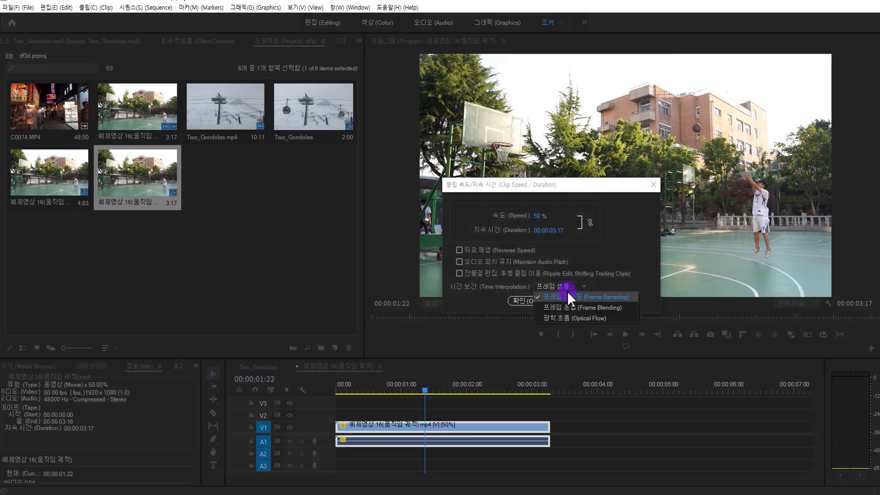
pyautogui.click(569, 318)
pyautogui.click(521, 301)
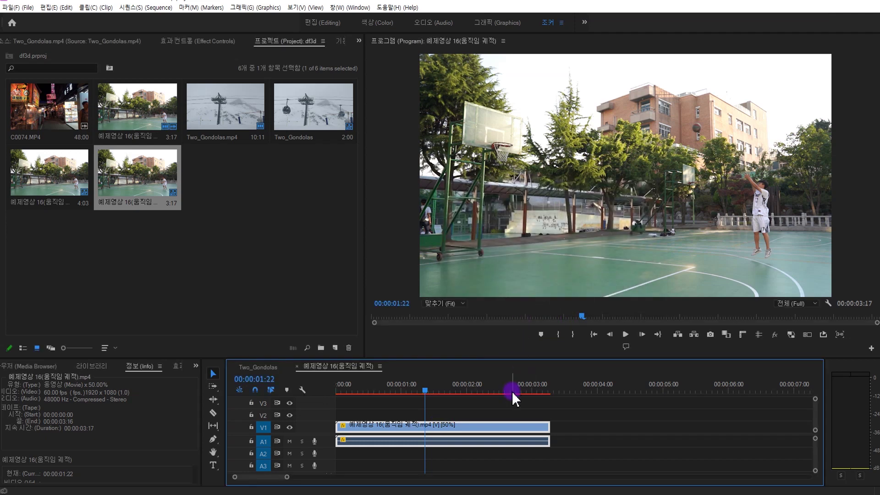
pyautogui.press('Return')
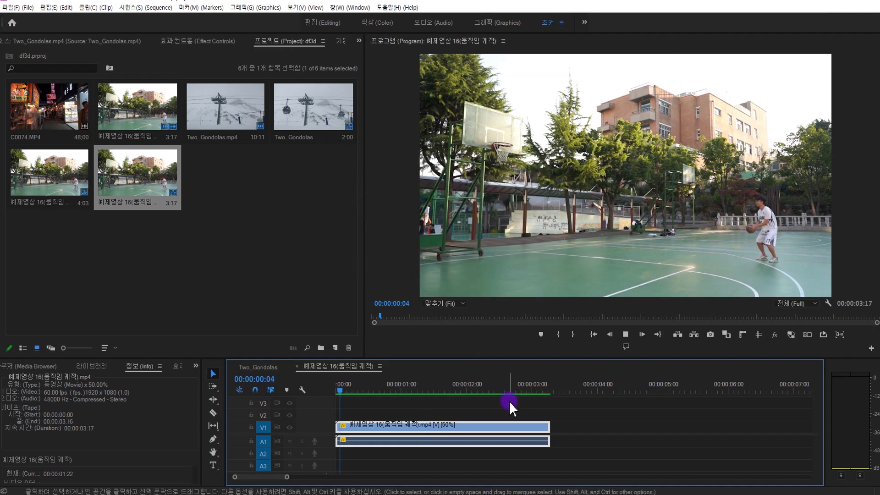
# Step: Stop playback near the start and examine the rendered 50% speed shot frame by frame up to 00:00:01:04
pyautogui.press('space')
pyautogui.press('Right')
pyautogui.press('Right')
pyautogui.press('Right')
pyautogui.press('Right')
pyautogui.press('Right')
pyautogui.press('Right')
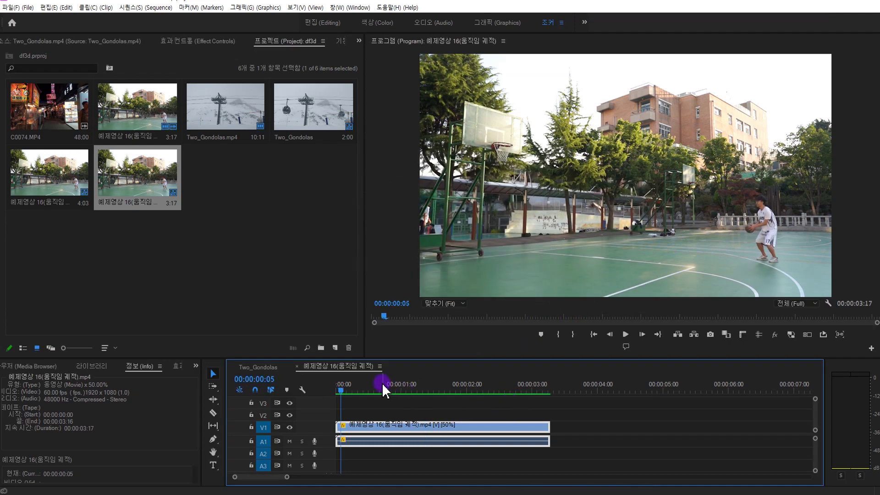
pyautogui.press('Right')
pyautogui.press('Right')
pyautogui.press('Right')
pyautogui.press('Right')
pyautogui.press('Right')
pyautogui.press('Right')
pyautogui.press('Right')
pyautogui.press('Right')
pyautogui.press('Right')
pyautogui.press('Right')
pyautogui.press('Right')
pyautogui.press('Right')
pyautogui.press('Right')
pyautogui.press('Right')
pyautogui.press('Right')
pyautogui.press('Right')
pyautogui.press('Right')
pyautogui.press('Right')
pyautogui.press('Right')
pyautogui.press('Right')
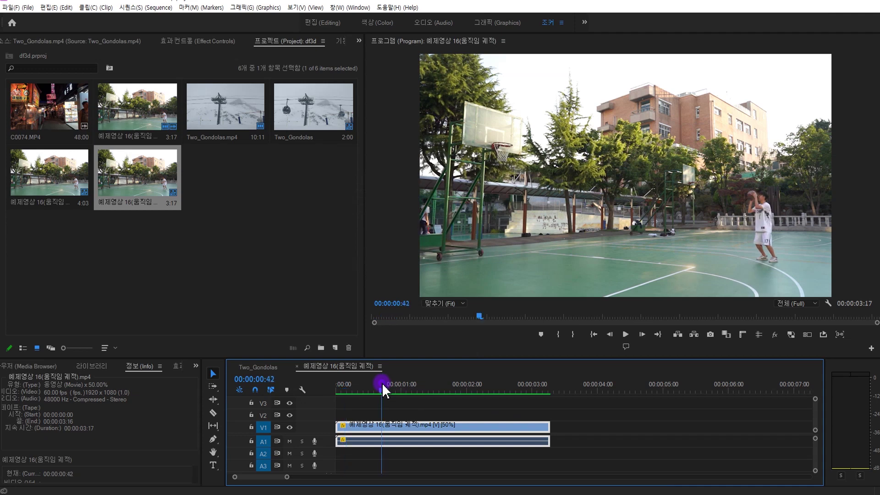
pyautogui.press('Right')
pyautogui.press('Right')
pyautogui.press('Right')
pyautogui.press('Right')
pyautogui.press('Right')
pyautogui.press('Right')
pyautogui.press('Right')
pyautogui.press('Right')
pyautogui.press('Right')
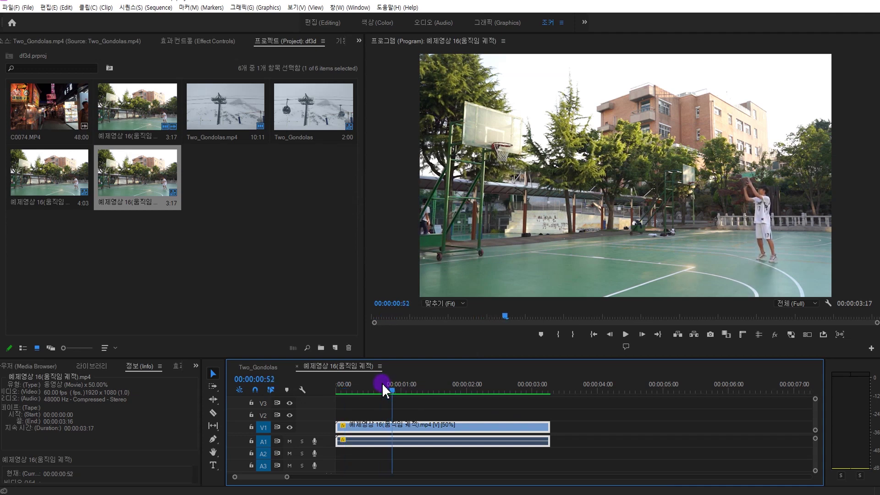
pyautogui.press('Right')
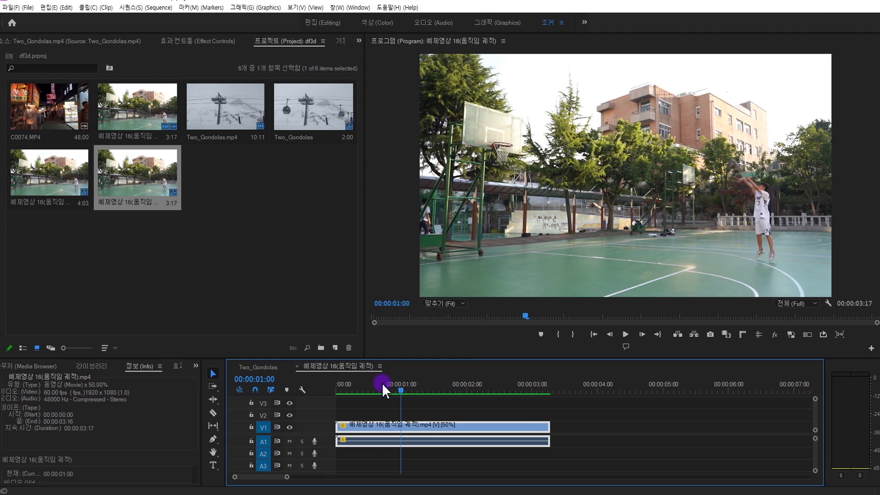
pyautogui.press('Right')
pyautogui.press('Right')
pyautogui.press('Right')
pyautogui.press('Right')
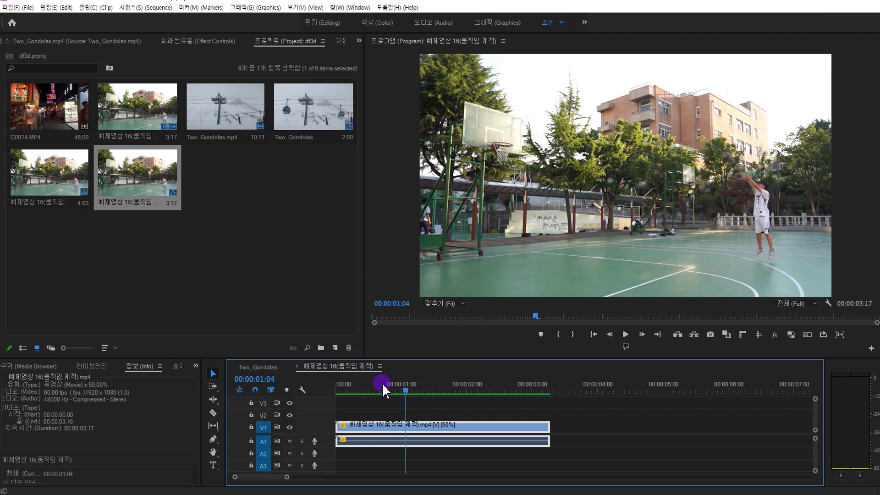
# Step: Enlarge the program preview to 150% around the shooter, and examine the ball frame by frame back to 00:00:00:52
pyautogui.click(450, 302)
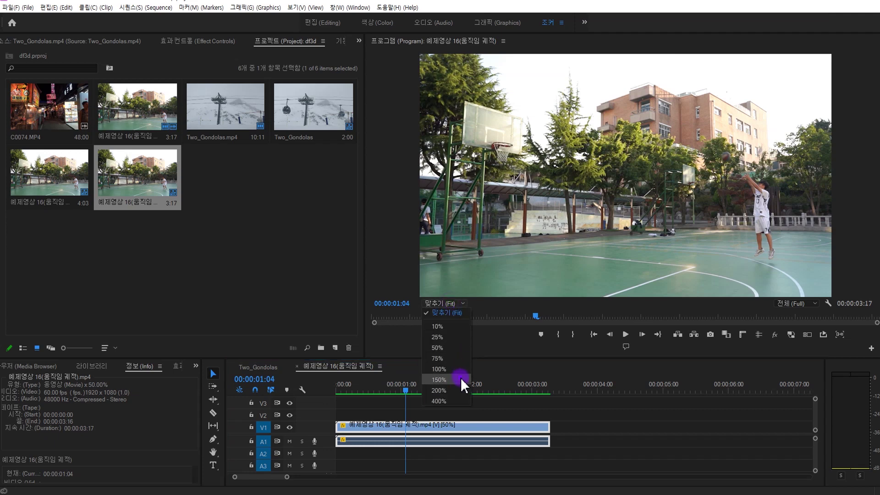
pyautogui.click(459, 378)
pyautogui.moveTo(650, 293); pyautogui.dragTo(733, 292)
pyautogui.press('Right')
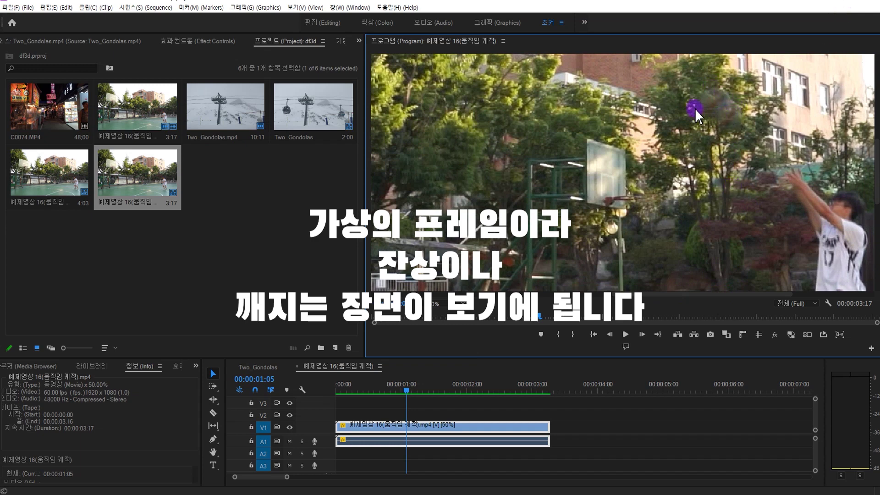
pyautogui.press('Left')
pyautogui.press('Left')
pyautogui.press('Left')
pyautogui.press('Left')
pyautogui.press('Left')
pyautogui.press('Left')
pyautogui.press('Left')
pyautogui.press('Left')
pyautogui.press('Left')
pyautogui.press('Left')
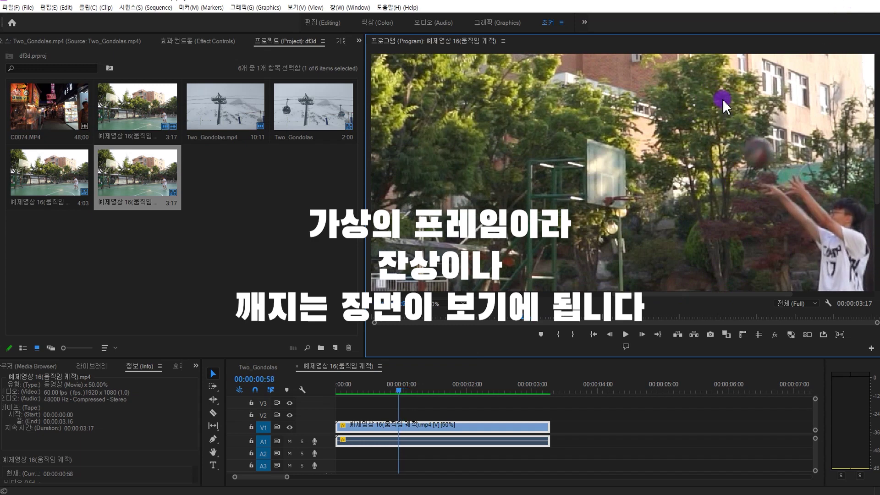
pyautogui.press('Left')
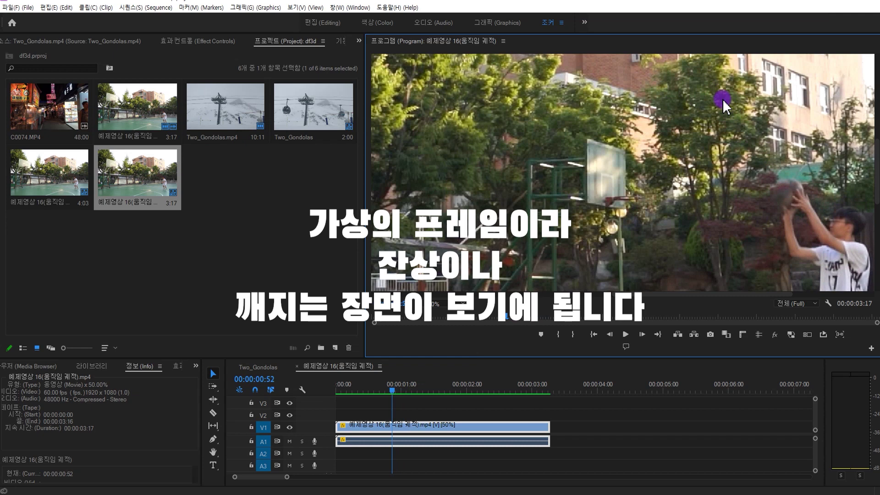
# Step: Examine the ball's edges in the enlarged preview frame by frame forward to 00:00:01:16
pyautogui.press('Right')
pyautogui.press('Right')
pyautogui.press('Right')
pyautogui.press('Right')
pyautogui.press('Right')
pyautogui.press('Right')
pyautogui.press('Right')
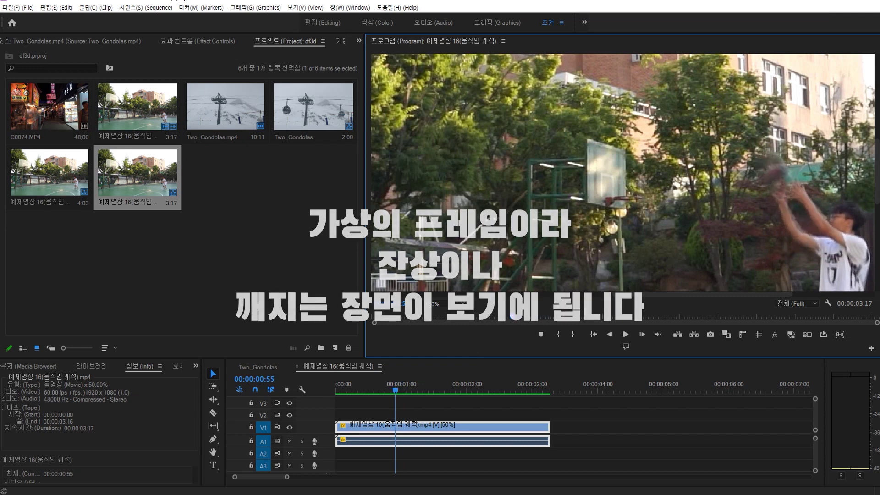
pyautogui.press('Right')
pyautogui.press('Right')
pyautogui.press('Right')
pyautogui.press('Right')
pyautogui.press('Right')
pyautogui.press('Right')
pyautogui.press('Right')
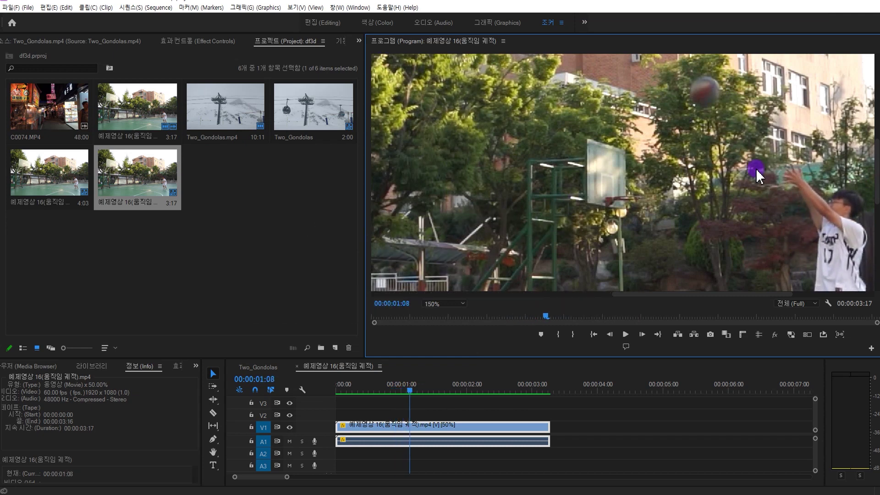
pyautogui.press('Right')
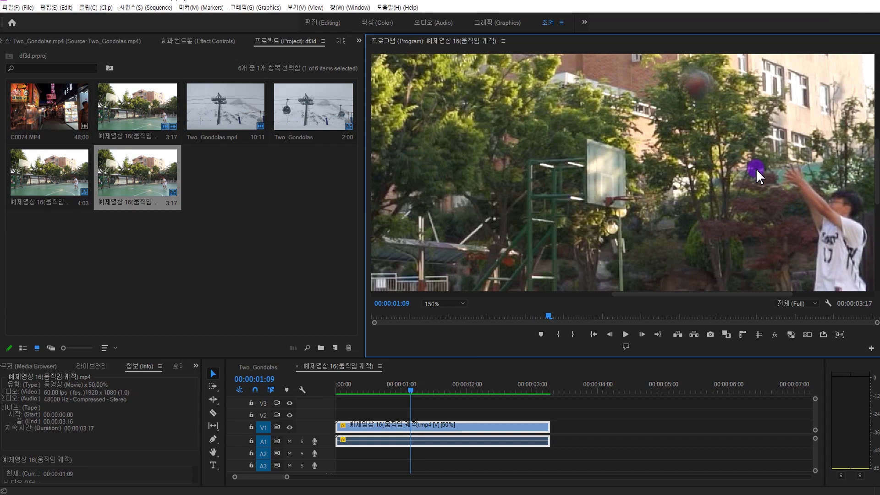
pyautogui.press('Right')
pyautogui.press('Right')
pyautogui.press('Right')
pyautogui.press('Right')
pyautogui.press('Right')
pyautogui.press('Right')
pyautogui.press('Right')
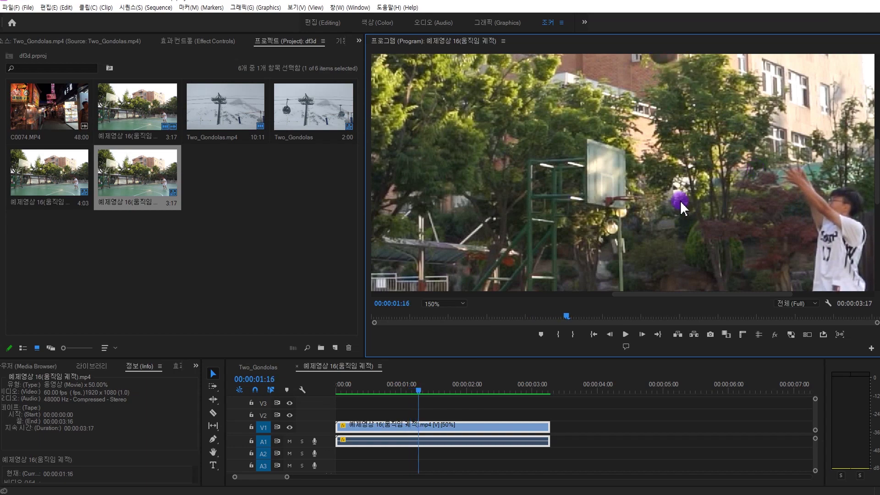
# Step: Return the program preview zoom to Fit, and play the rendered sequence from the start, stopping at 00:00:02:46
pyautogui.click(444, 303)
pyautogui.click(444, 313)
pyautogui.press('Right')
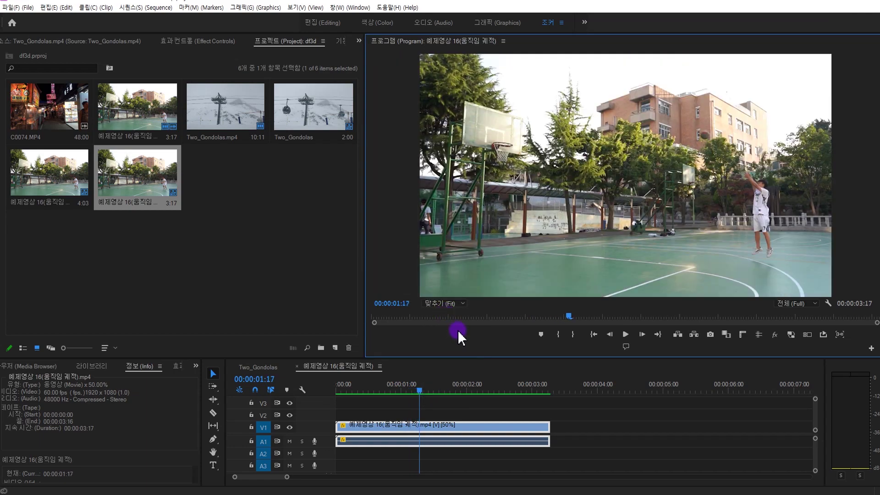
pyautogui.click(405, 405)
pyautogui.press('Home')
pyautogui.press('space')
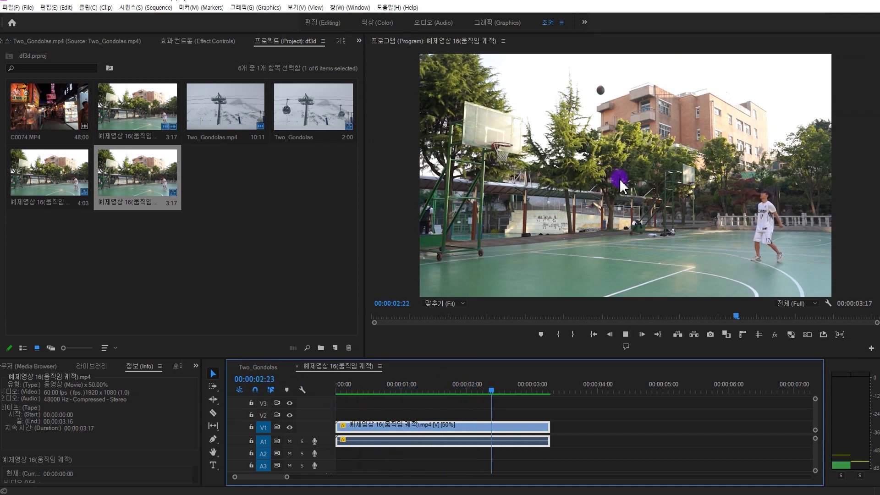
pyautogui.click(517, 390)
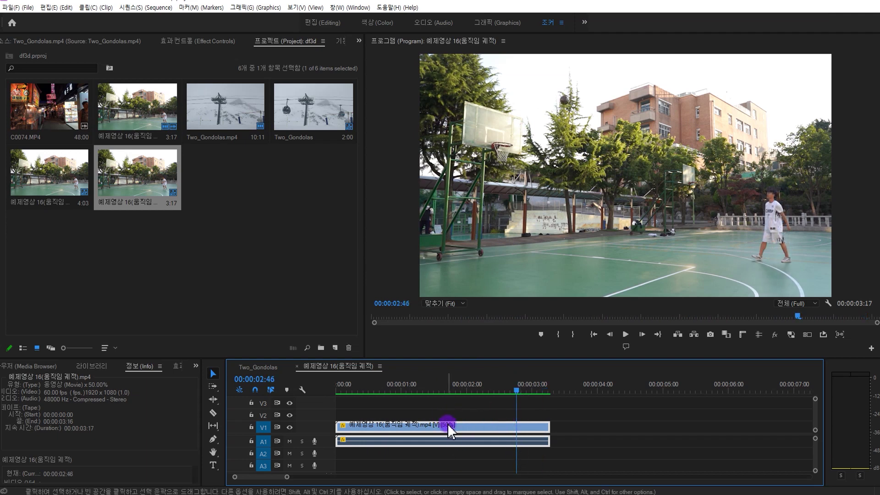
# Step: Save the project, and check the basketball clip's speed and duration settings without changing them
pyautogui.moveTo(448, 426)
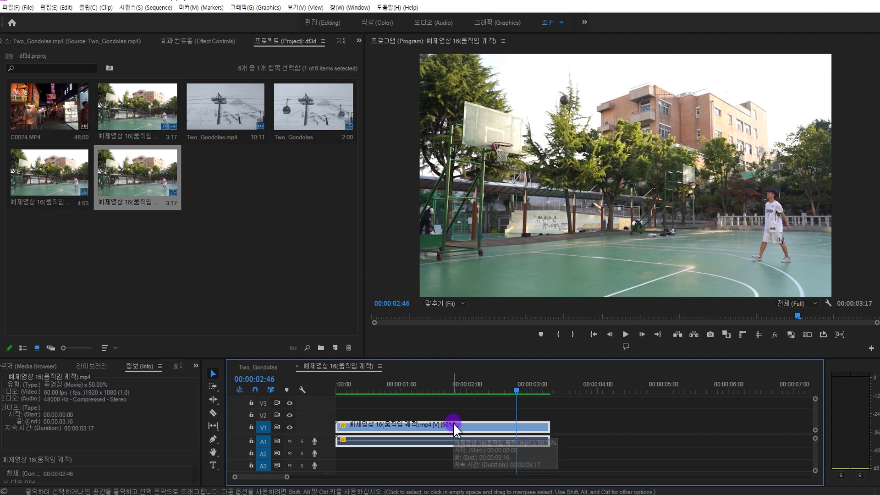
pyautogui.hotkey('ctrl', 's')
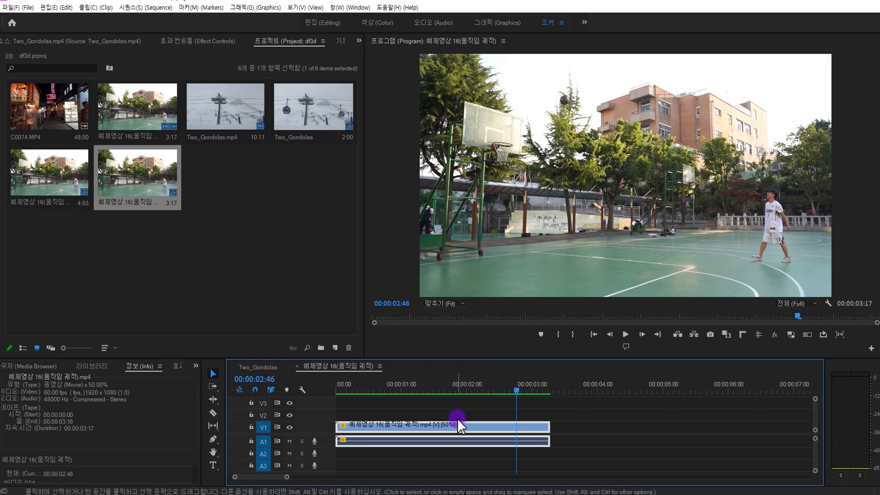
pyautogui.hotkey('ctrl', 'r')
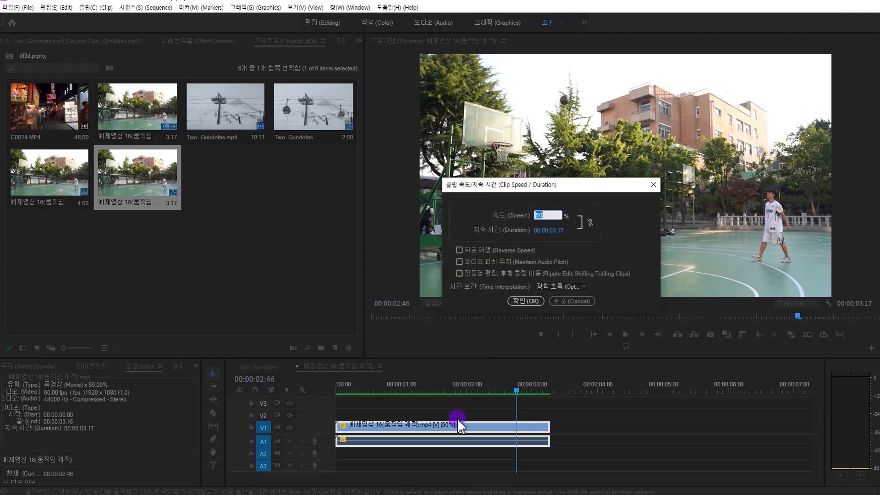
pyautogui.press('Return')
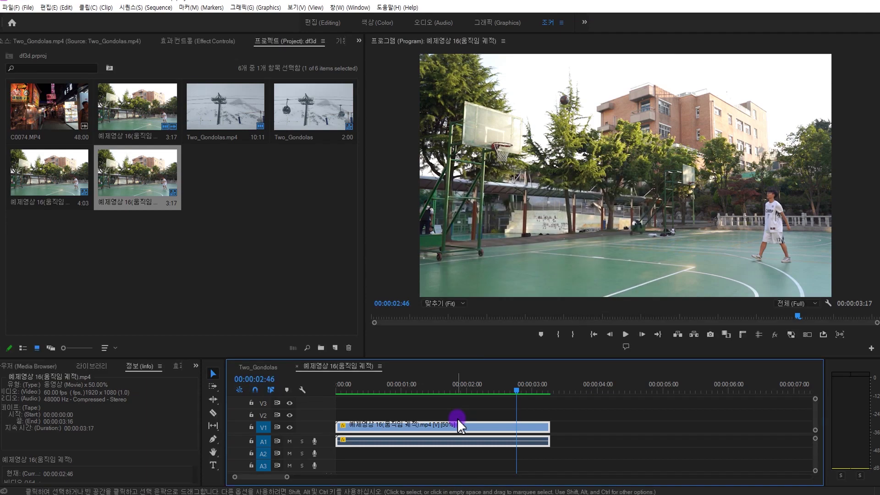
# Step: Set the basketball sequence's timebase to 30.00 frames per second in its sequence settings
pyautogui.click(142, 8)
pyautogui.click(166, 19)
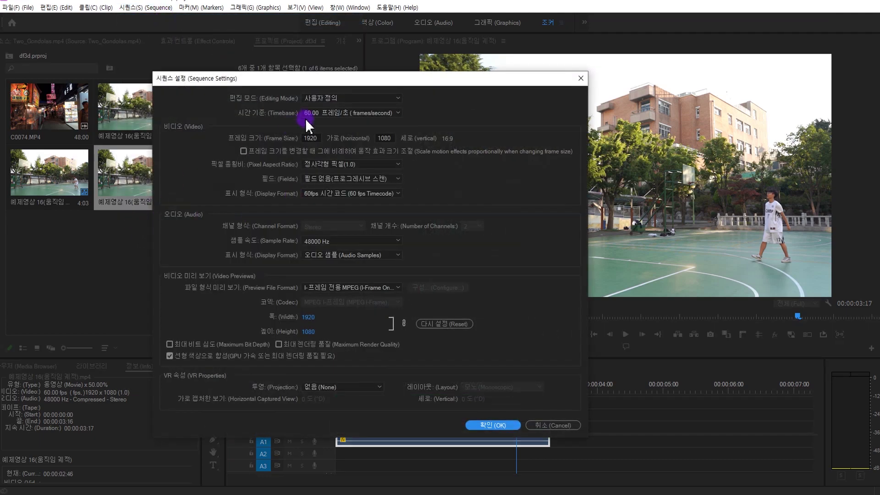
pyautogui.click(306, 115)
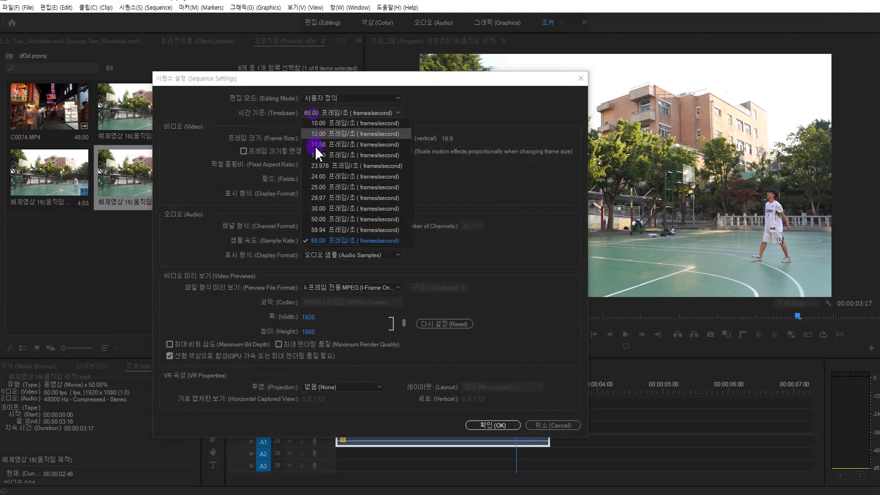
pyautogui.click(339, 206)
pyautogui.click(503, 426)
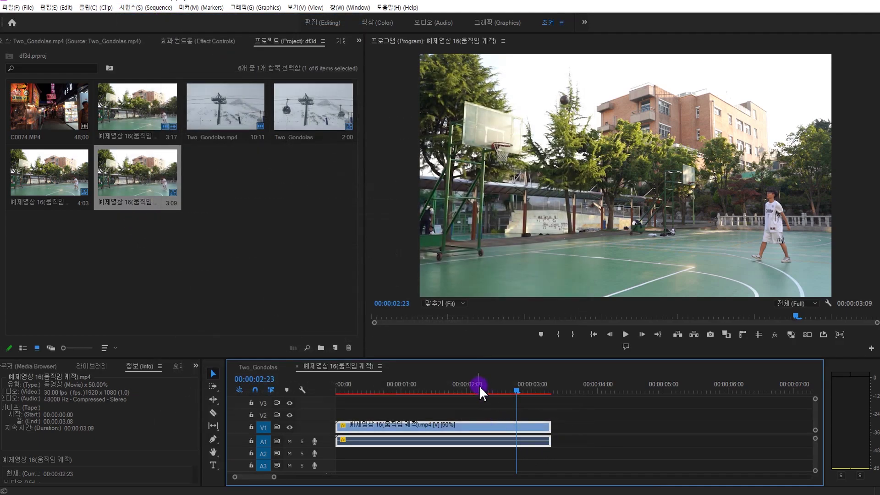
# Step: Set the basketball clip's speed to 30%, and try Frame Sampling as its time interpolation
pyautogui.click(479, 387)
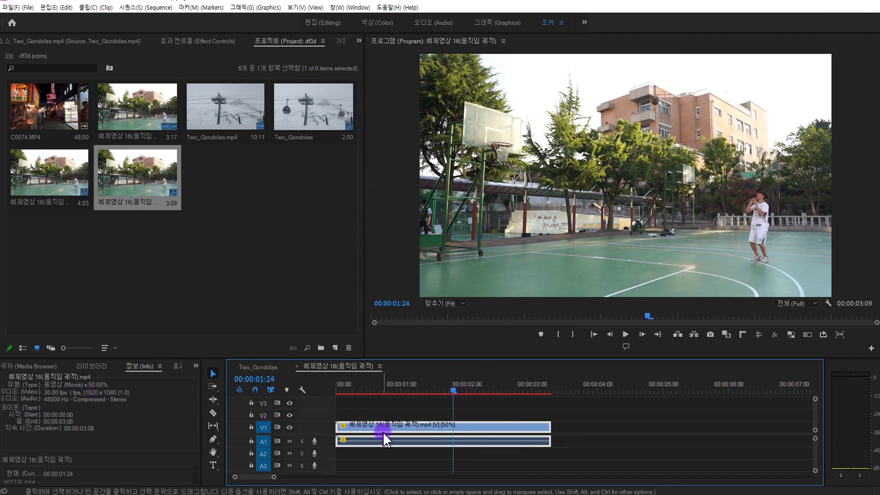
pyautogui.moveTo(383, 433)
pyautogui.hotkey('ctrl', 'r')
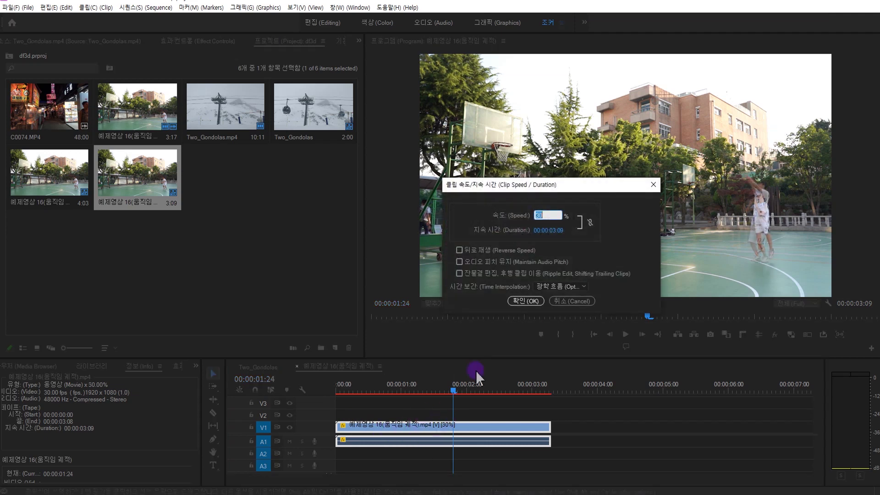
pyautogui.click(559, 287)
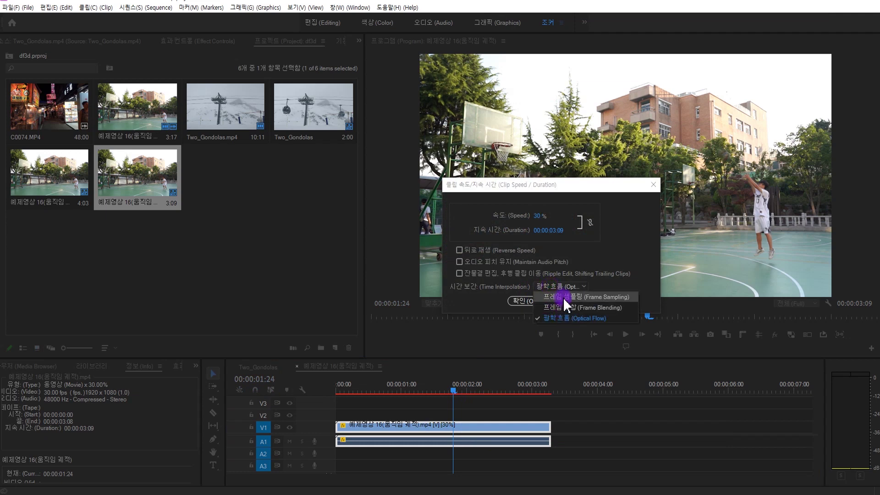
pyautogui.click(562, 298)
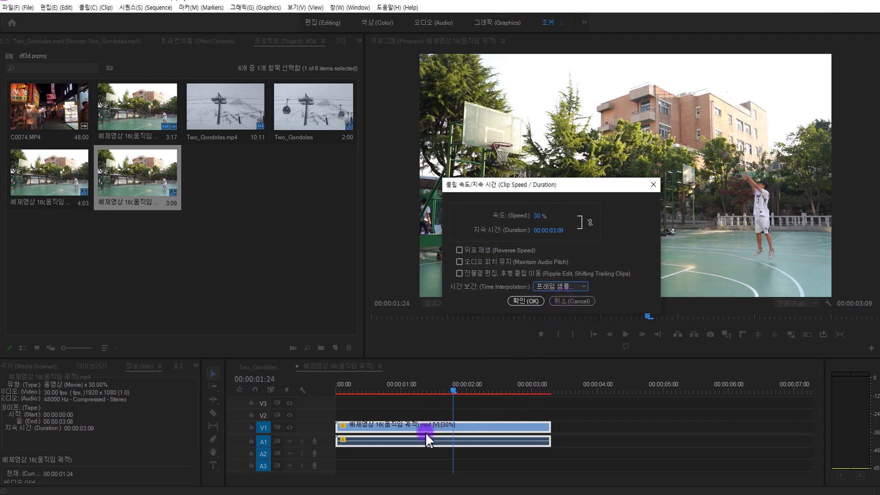
# Step: Set the 30% speed basketball clip's time interpolation to Optical Flow, and render the sequence preview
pyautogui.click(563, 286)
pyautogui.click(564, 315)
pyautogui.click(526, 301)
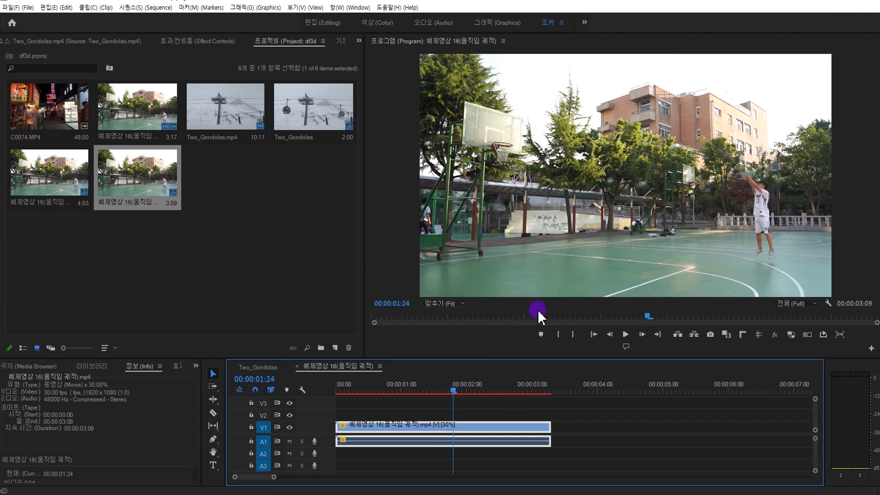
pyautogui.press('Return')
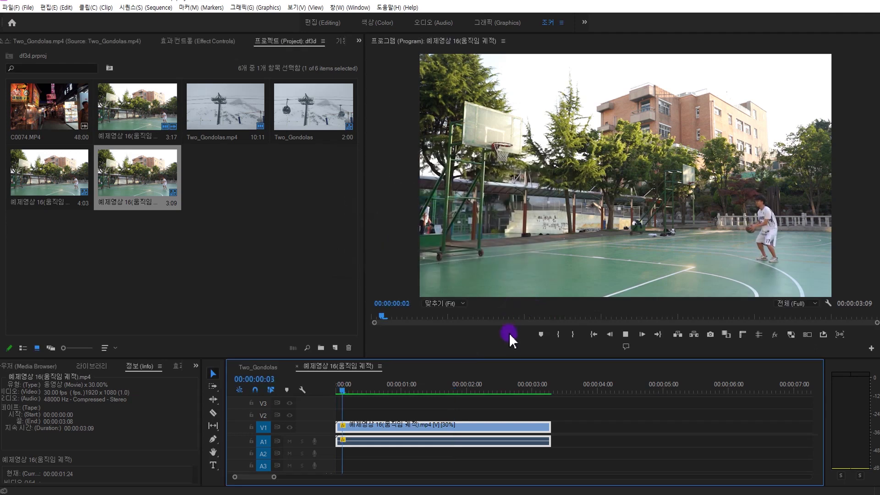
# Step: Play the rendered Optical Flow basketball sequence, replaying it from the start to judge the slow motion
pyautogui.press('space')
pyautogui.press('space')
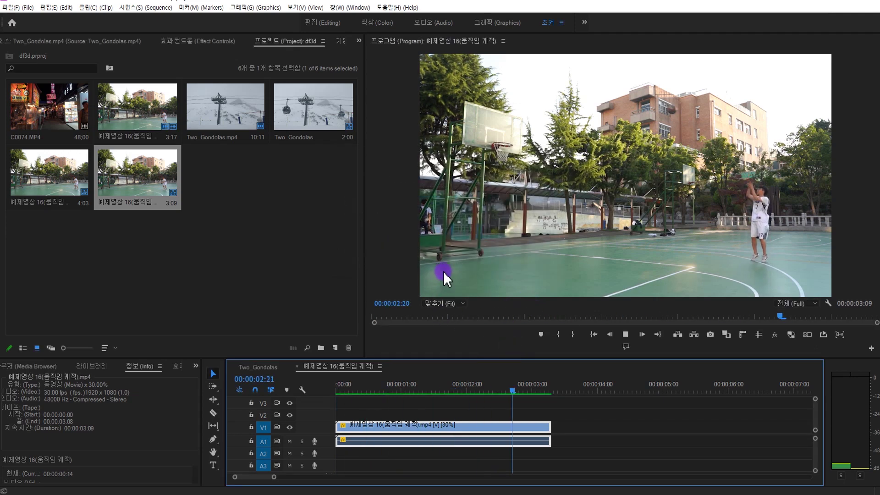
pyautogui.click(441, 388)
pyautogui.press('space')
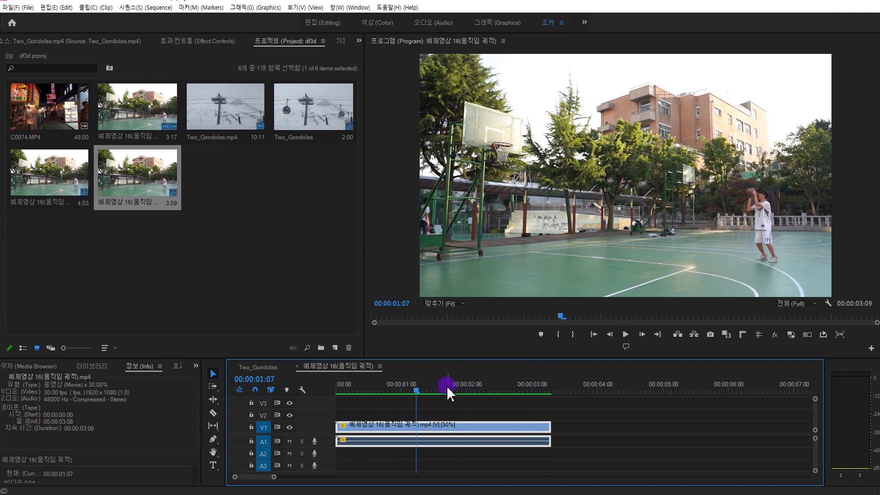
pyautogui.press('Home')
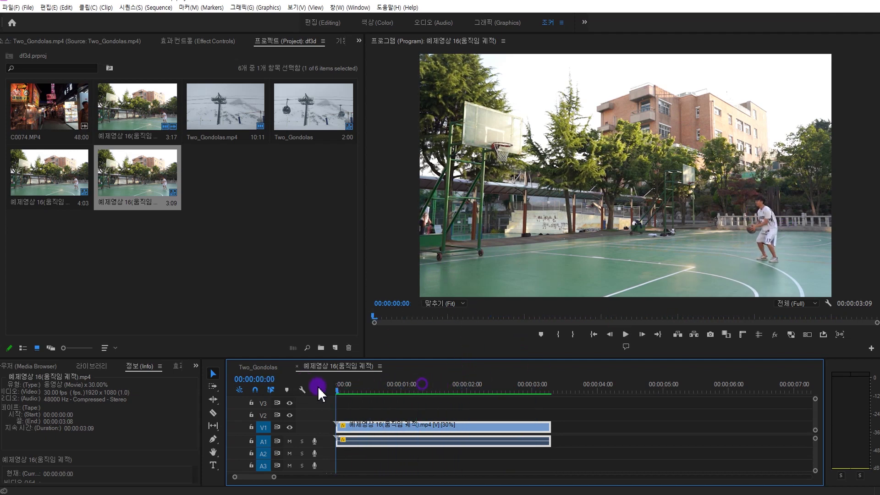
pyautogui.press('space')
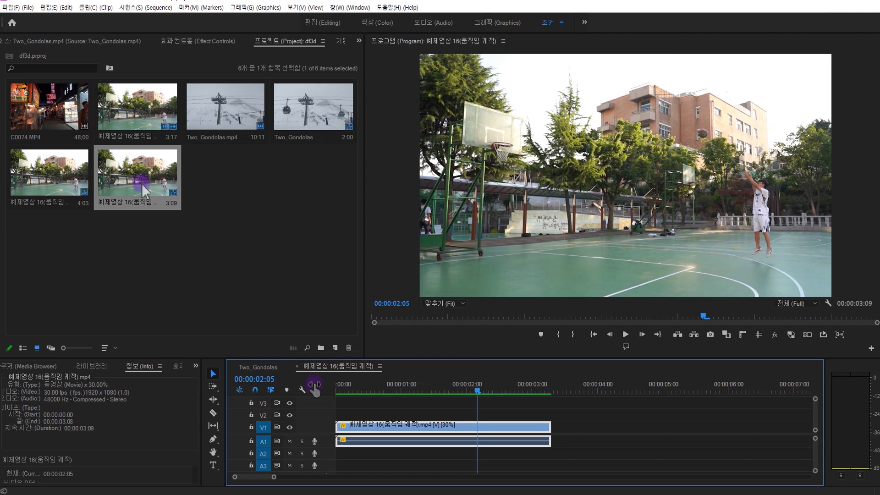
# Step: Create a new sequence from the C0074.MP4 night market clip, and preview part of it at normal speed
pyautogui.click(52, 105)
pyautogui.rightClick(52, 105)
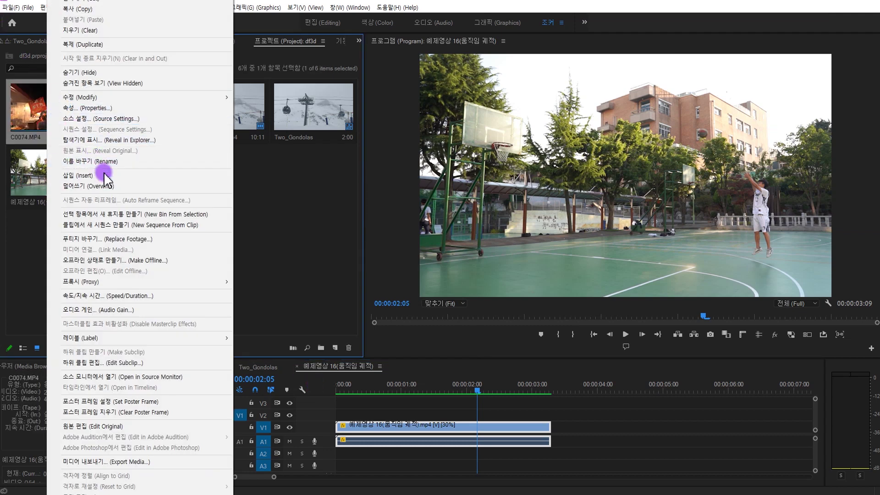
pyautogui.click(131, 224)
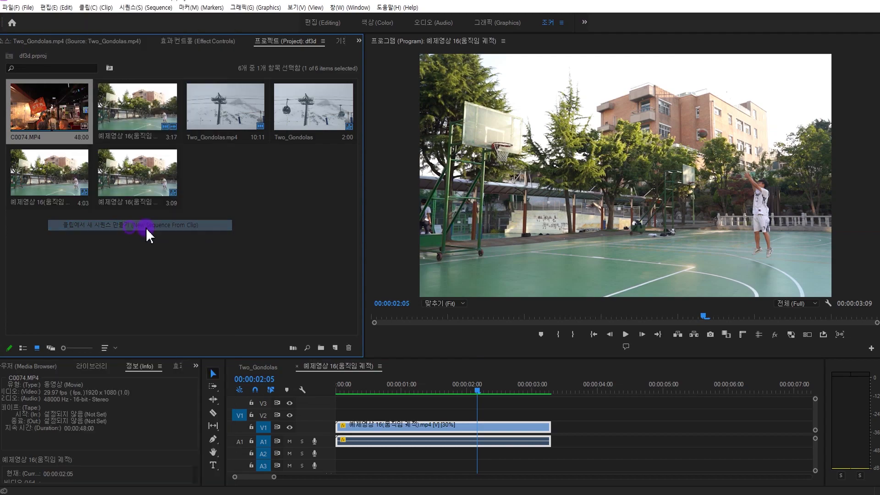
pyautogui.press('space')
pyautogui.click(387, 390)
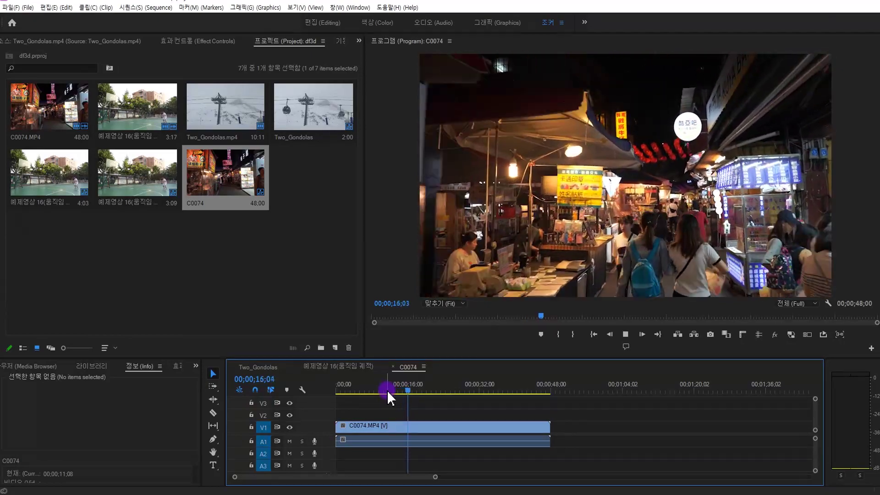
# Step: Set the C0074.MP4 clip's speed to 500% in the new sequence
pyautogui.click(432, 426)
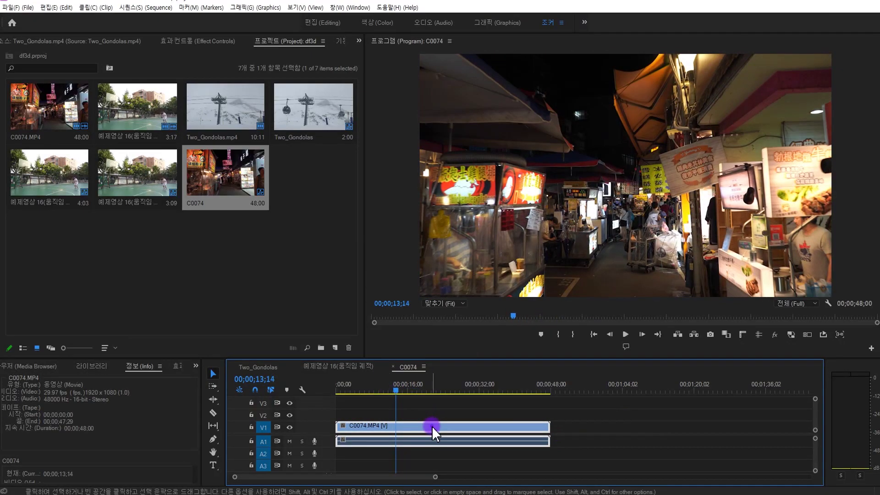
pyautogui.hotkey('ctrl', 'r')
pyautogui.write('500')
pyautogui.press('Return')
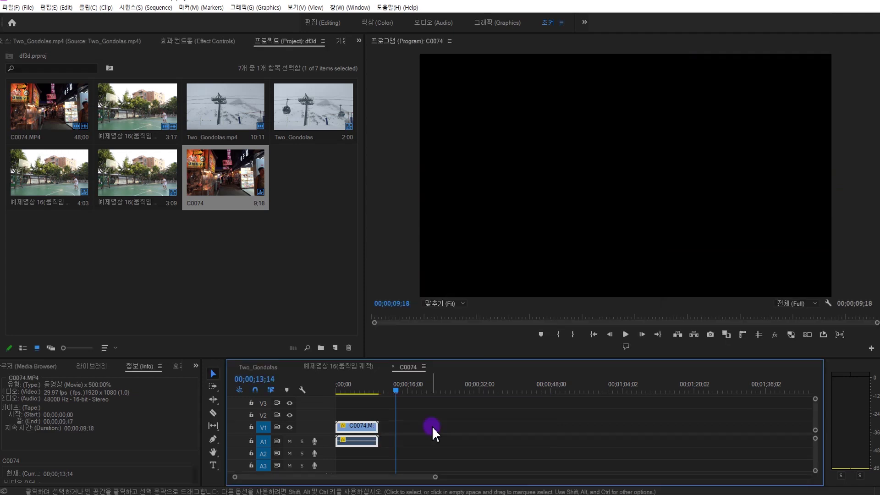
# Step: Play the 500% speed C0074.MP4 clip from the start, and replay a middle section to examine its motion
pyautogui.press('Home')
pyautogui.press('=')
pyautogui.press('=')
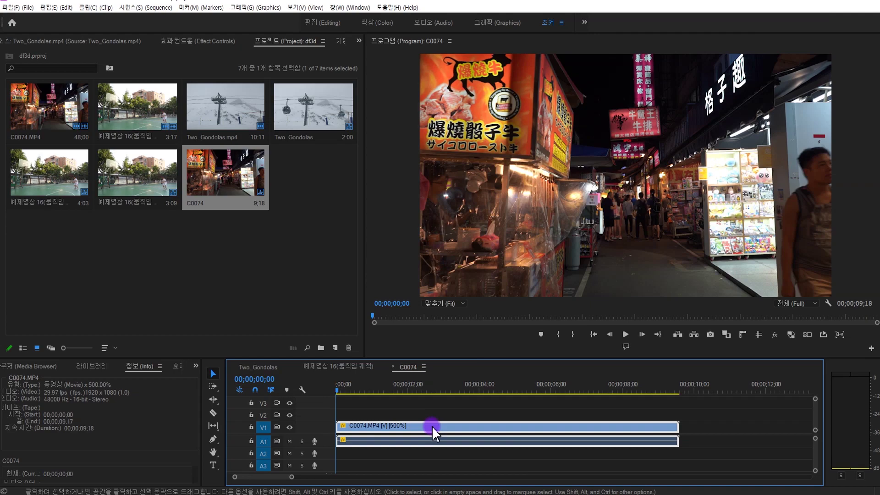
pyautogui.press('space')
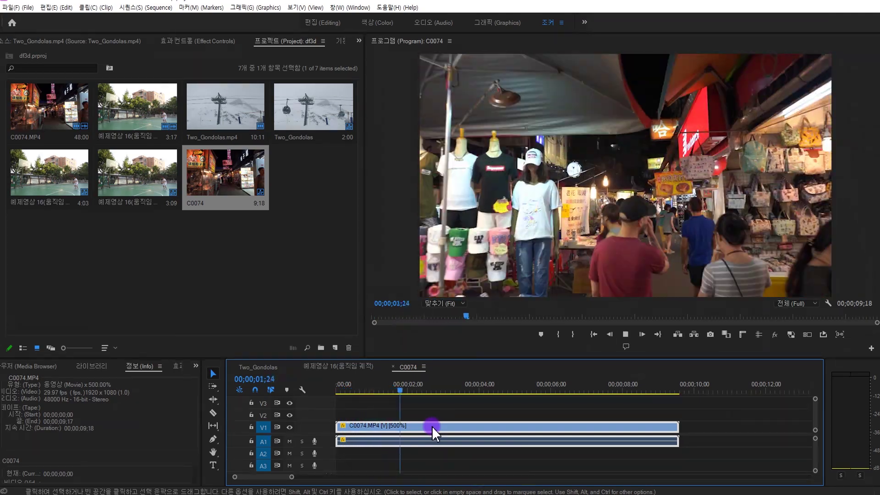
pyautogui.press('space')
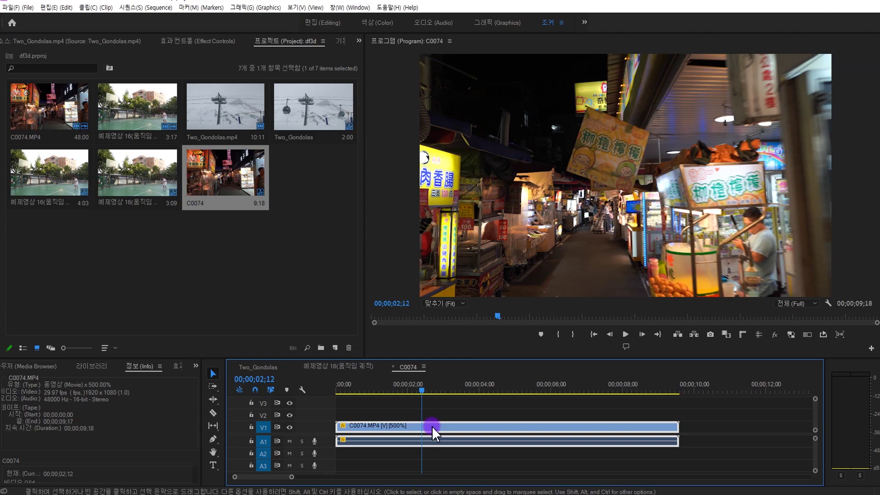
pyautogui.press('space')
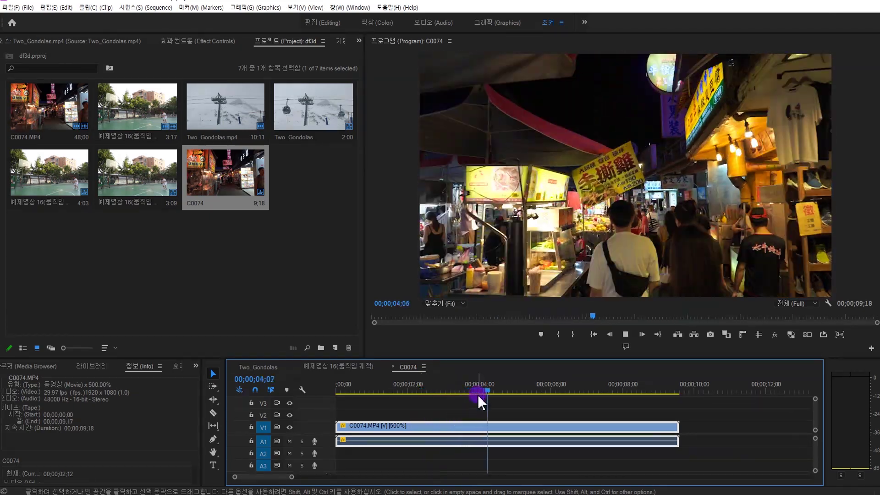
pyautogui.moveTo(497, 397); pyautogui.dragTo(434, 390)
pyautogui.press('space')
pyautogui.press('space')
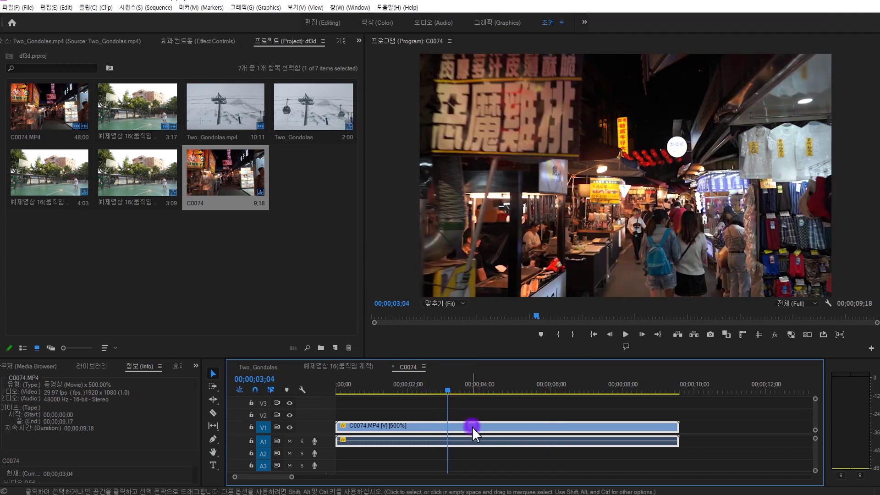
# Step: Set the 500% speed C0074.MP4 clip's time interpolation to Frame Blending, and render the sequence preview
pyautogui.hotkey('ctrl', 'r')
pyautogui.click(557, 286)
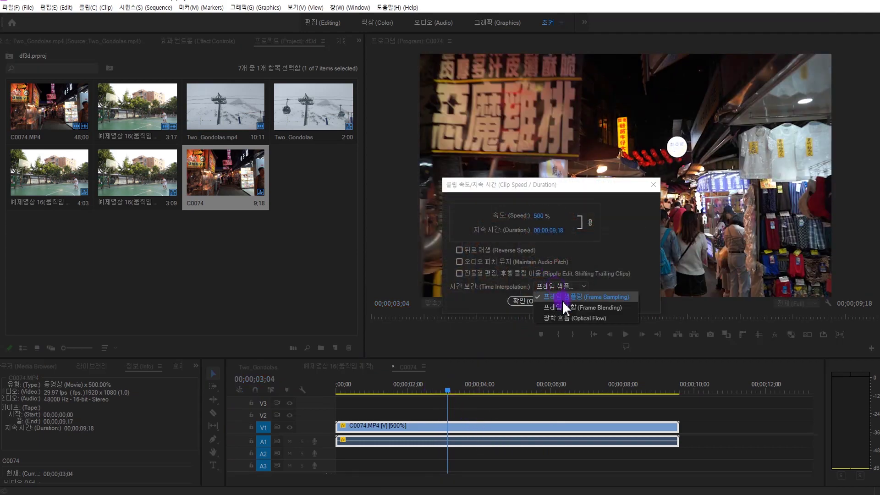
pyautogui.click(594, 307)
pyautogui.click(536, 302)
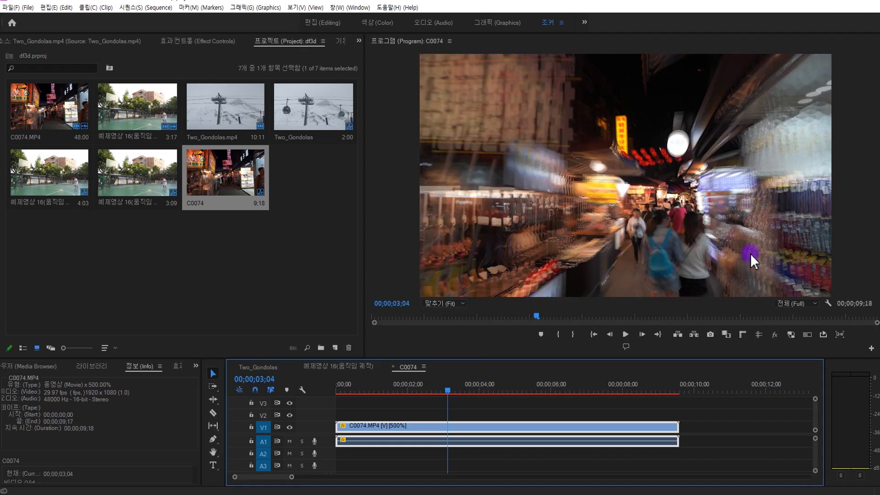
pyautogui.press('space')
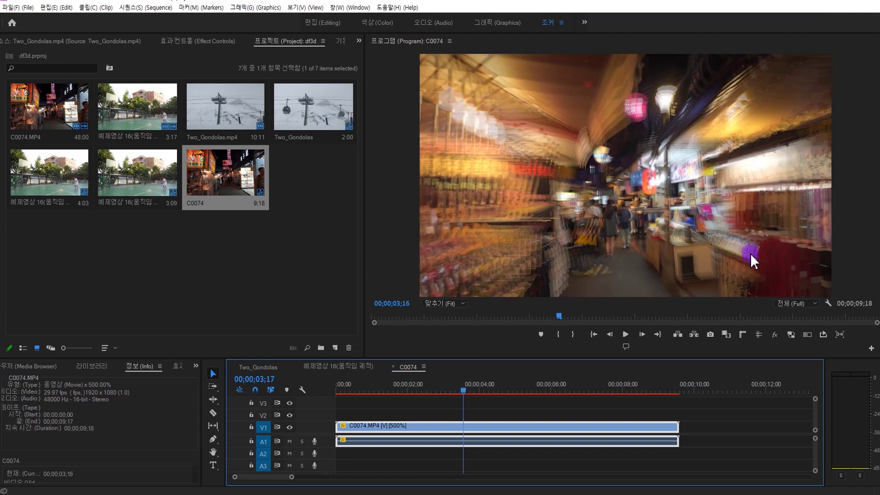
pyautogui.press('Return')
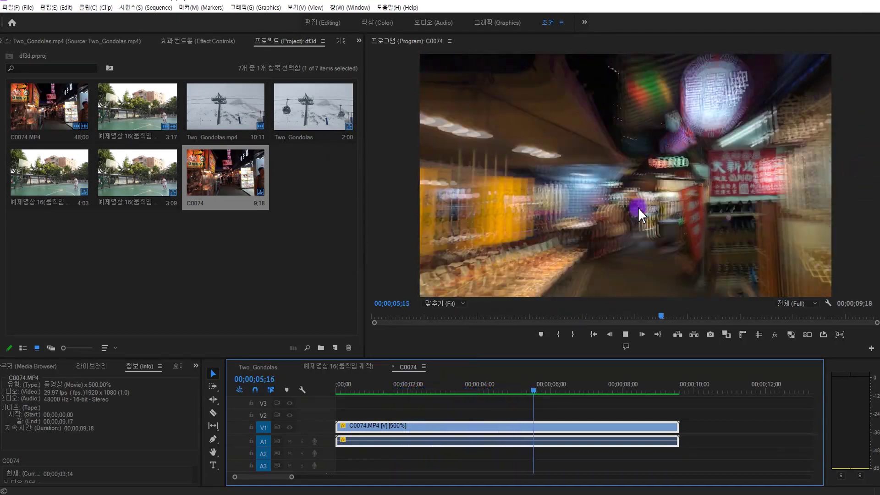
# Step: Examine the motion blur in the rendered Frame Blending preview by comparing neighbouring frames and replaying the clip
pyautogui.press('space')
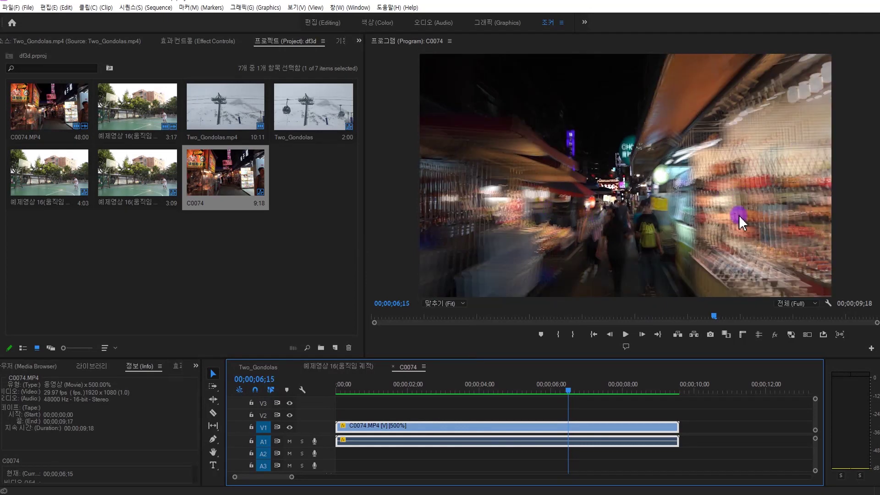
pyautogui.press('Left')
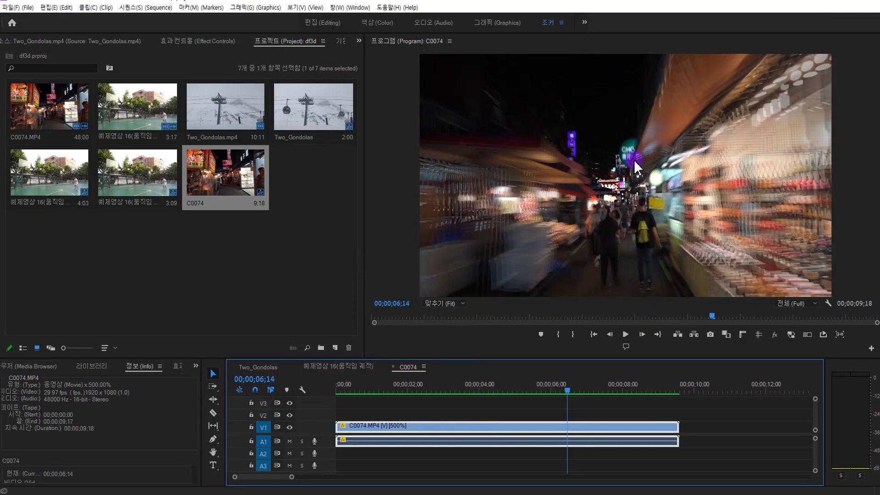
pyautogui.press('Right')
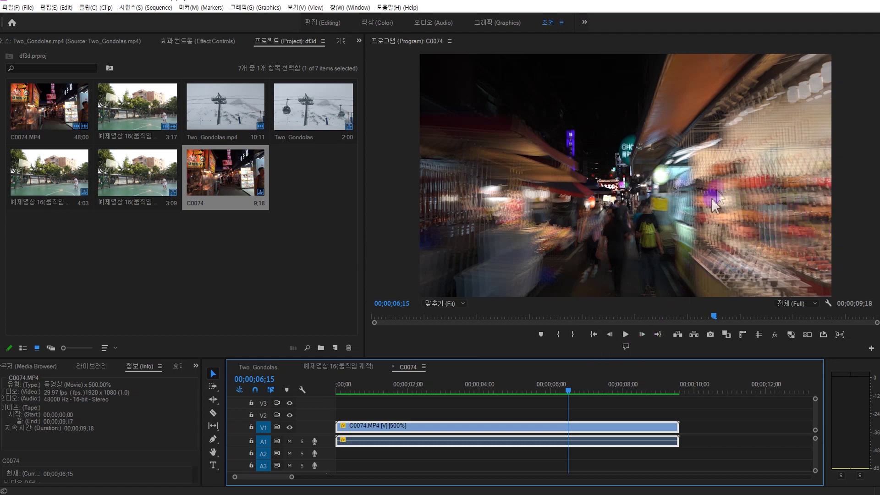
pyautogui.press('space')
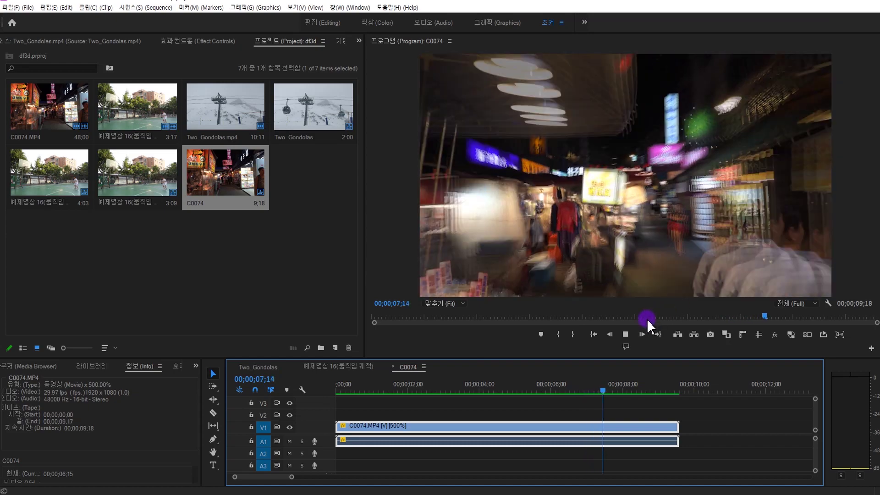
pyautogui.moveTo(542, 381); pyautogui.dragTo(411, 390)
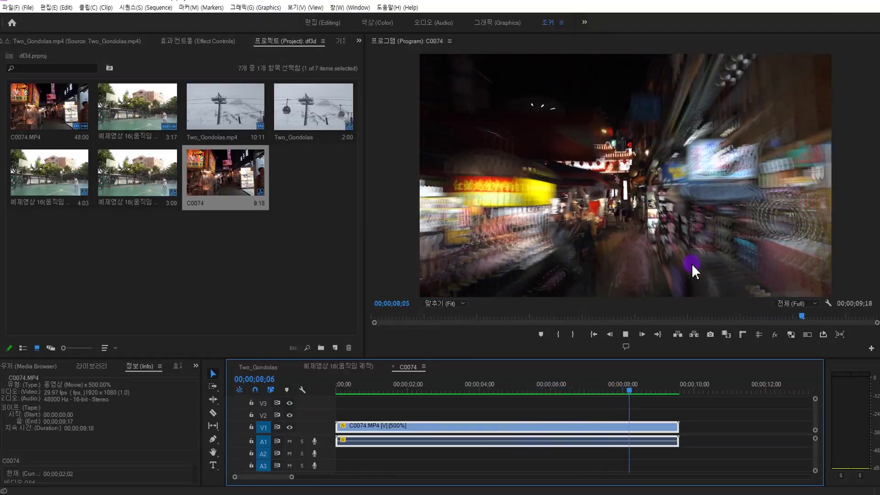
# Step: Open the time interpolation options in the C0074.MP4 clip's speed and duration settings
pyautogui.hotkey('ctrl', 'r')
pyautogui.click(566, 284)
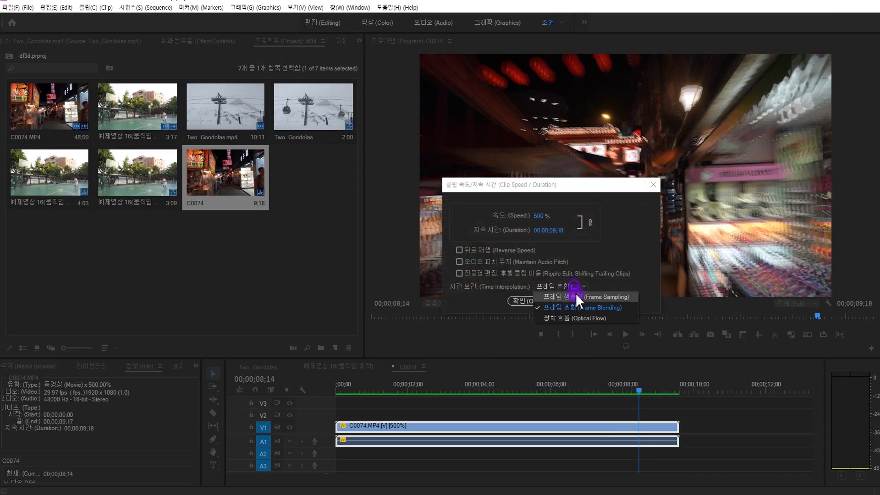